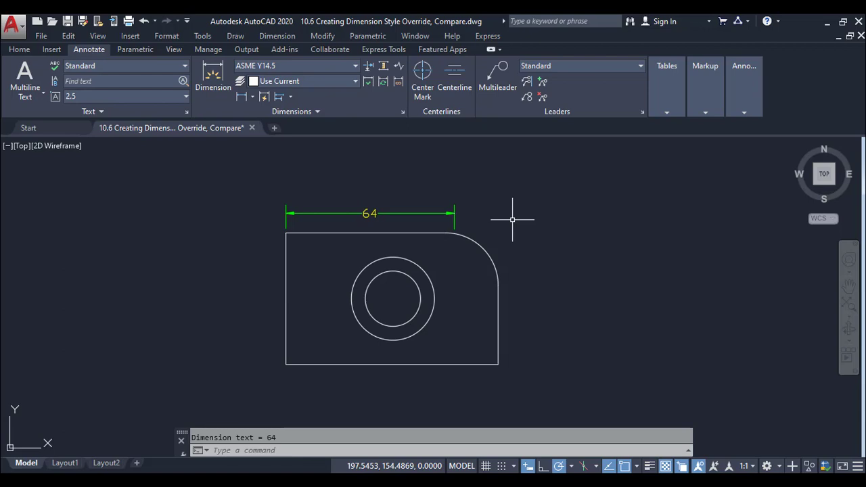
- Override the ASME Y14.5 dimension style with red dimension lines and red extension lines
{"action": "left_click", "coordinate": [334, 65]}
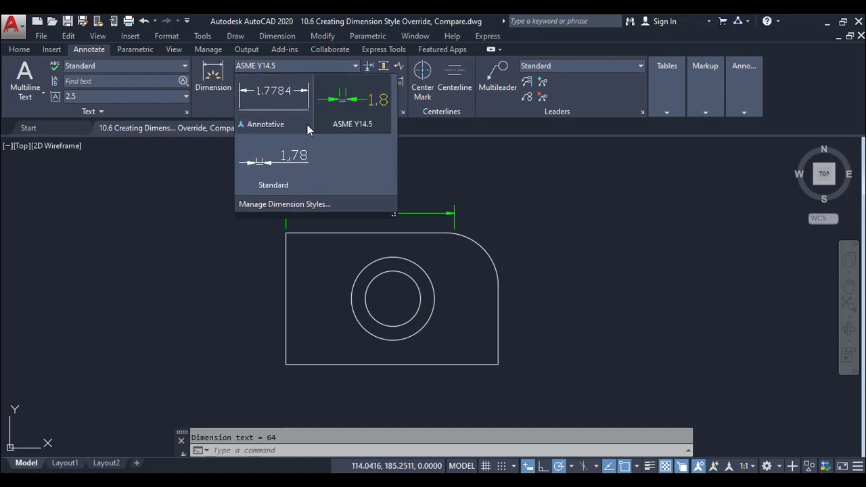
{"action": "left_click", "coordinate": [296, 205]}
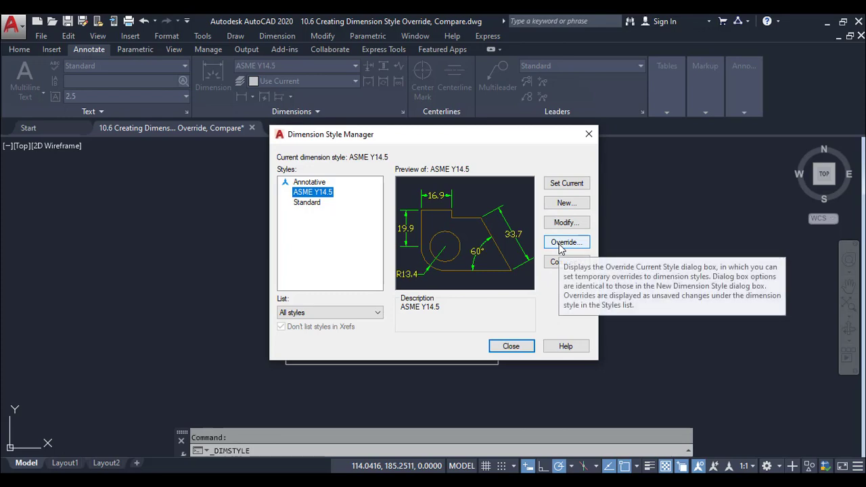
{"action": "left_click", "coordinate": [558, 248]}
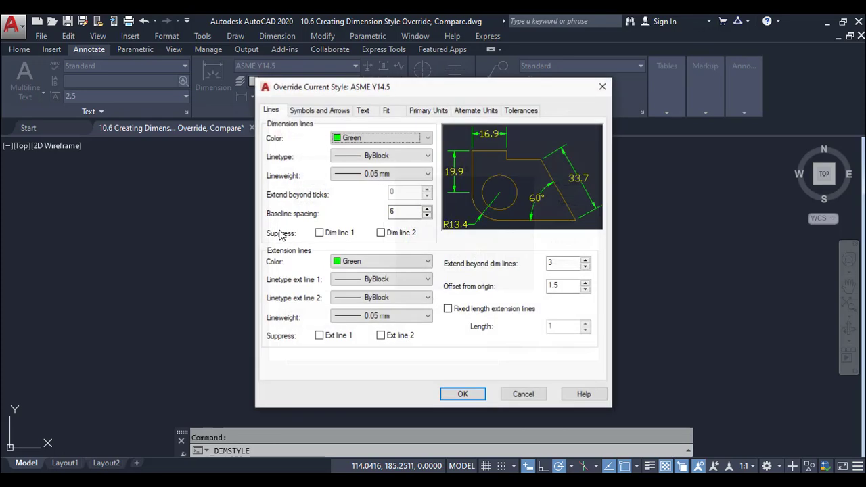
{"action": "left_click_drag", "start_coordinate": [368, 87], "coordinate": [499, 90]}
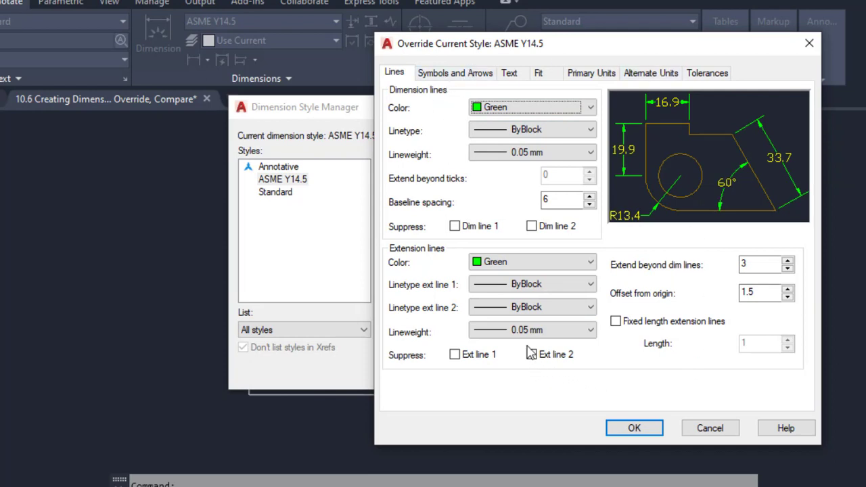
{"action": "left_click", "coordinate": [588, 109]}
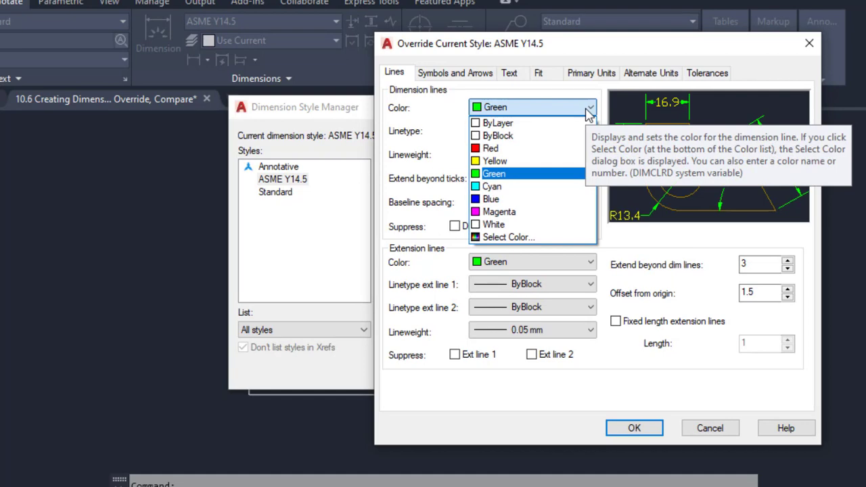
{"action": "left_click", "coordinate": [551, 150]}
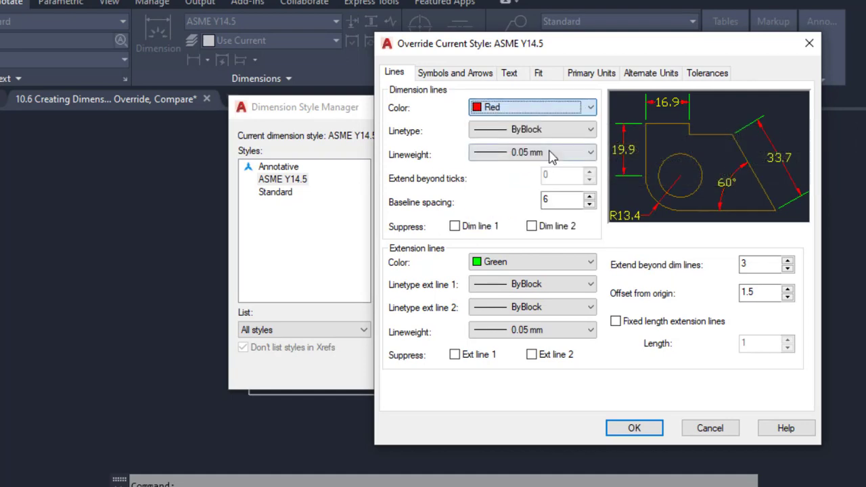
{"action": "left_click", "coordinate": [563, 264]}
{"action": "left_click", "coordinate": [549, 307]}
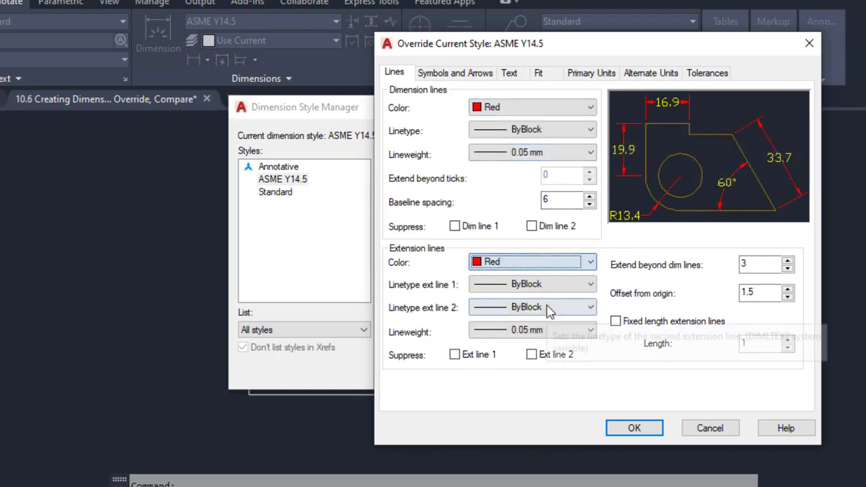
{"action": "left_click", "coordinate": [634, 428]}
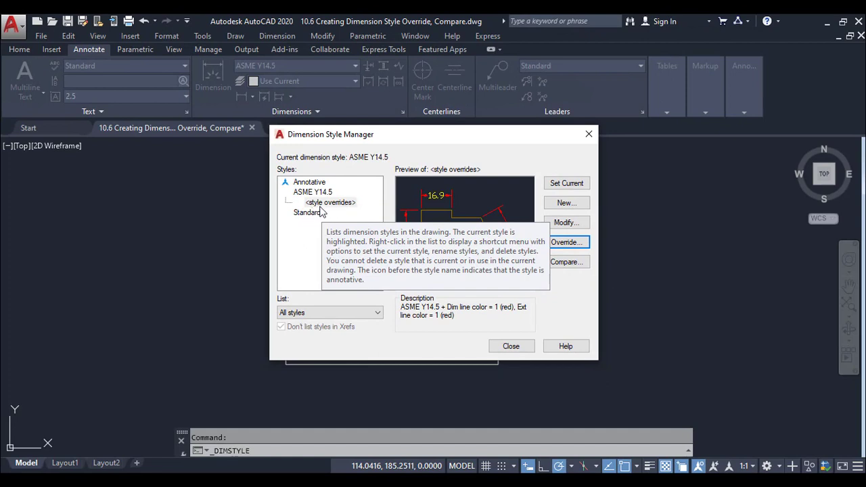
{"action": "left_click", "coordinate": [511, 345]}
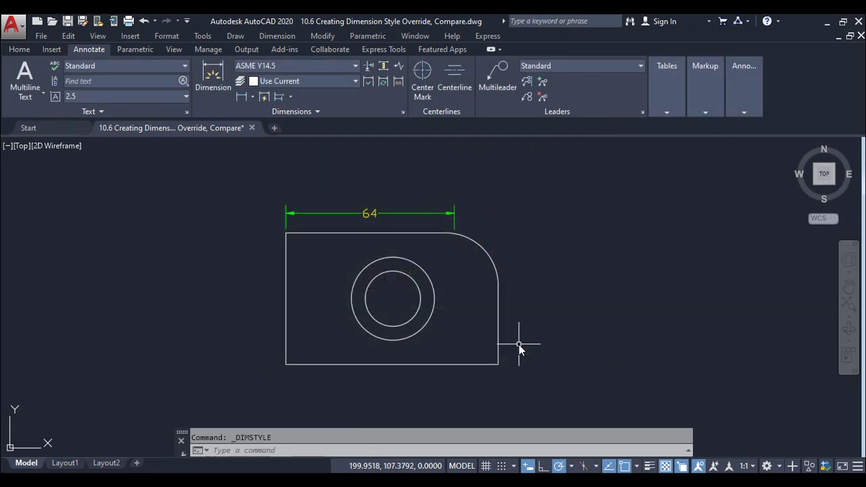
- Add a vertical linear dimension along the outline's left edge, placed outside the part
{"action": "left_click", "coordinate": [242, 96]}
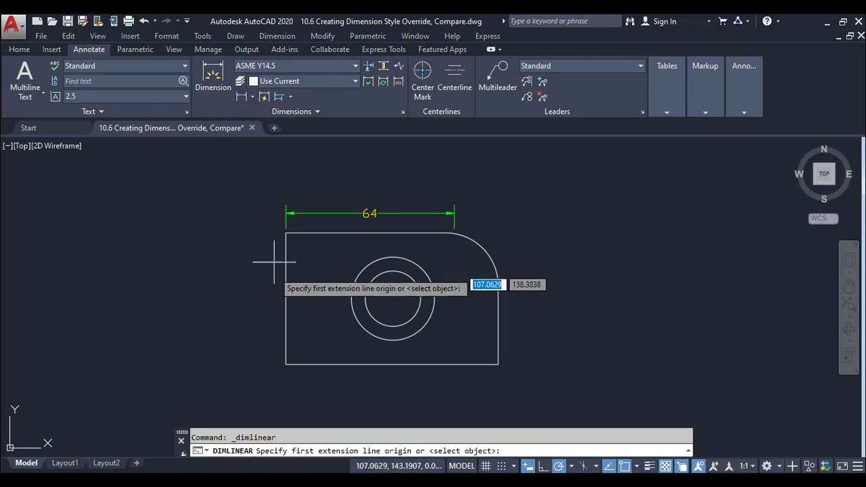
{"action": "left_click", "coordinate": [286, 364]}
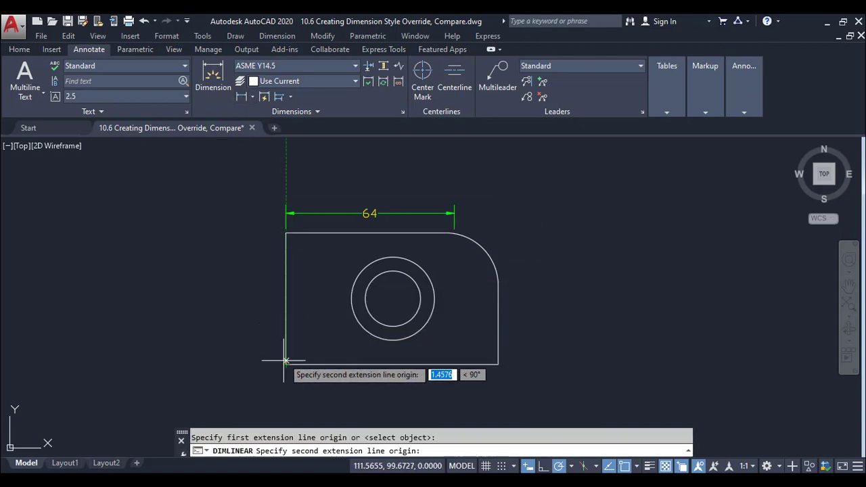
{"action": "left_click", "coordinate": [285, 232]}
{"action": "left_click", "coordinate": [250, 288]}
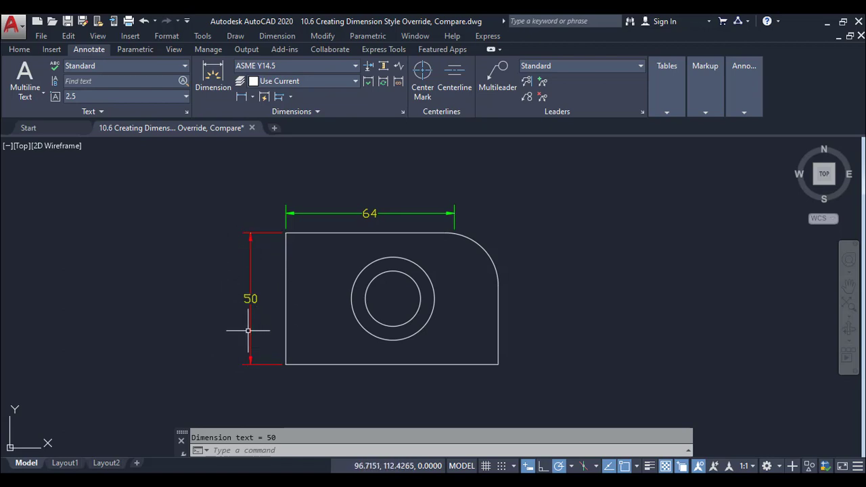
- Add a diameter dimension to the outer circle, placing its text outside the rounded corner
{"action": "left_click", "coordinate": [253, 96]}
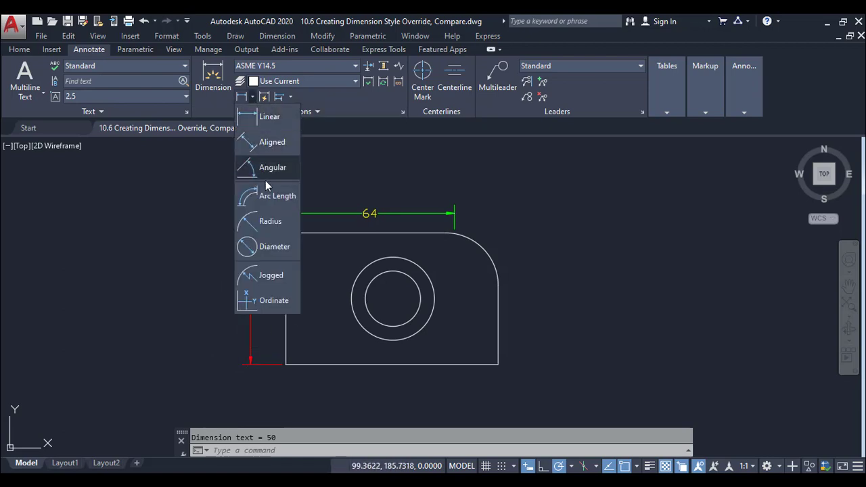
{"action": "left_click", "coordinate": [268, 247]}
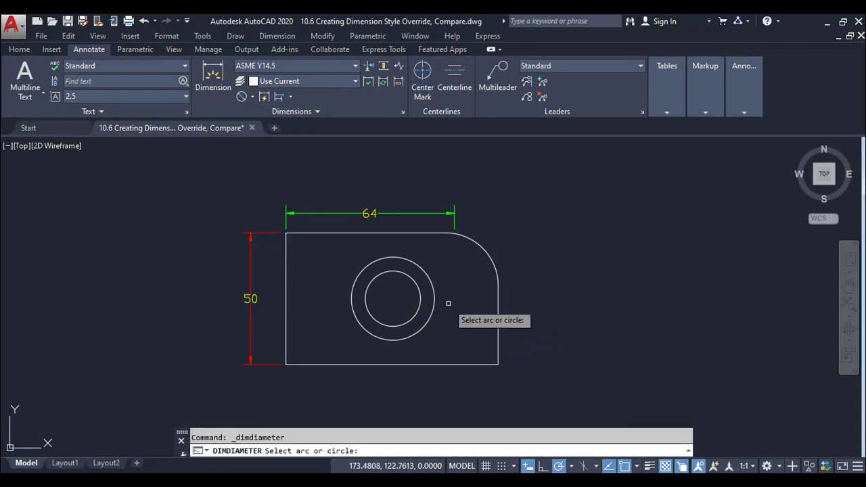
{"action": "left_click", "coordinate": [435, 298]}
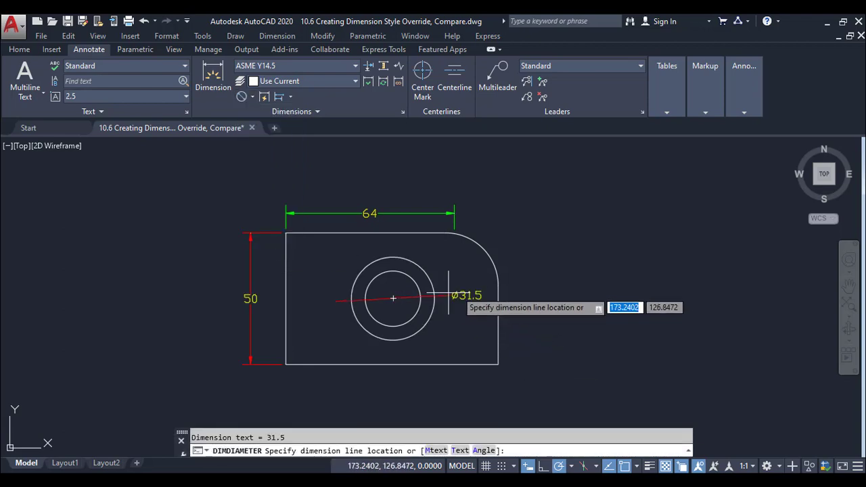
{"action": "left_click", "coordinate": [493, 228]}
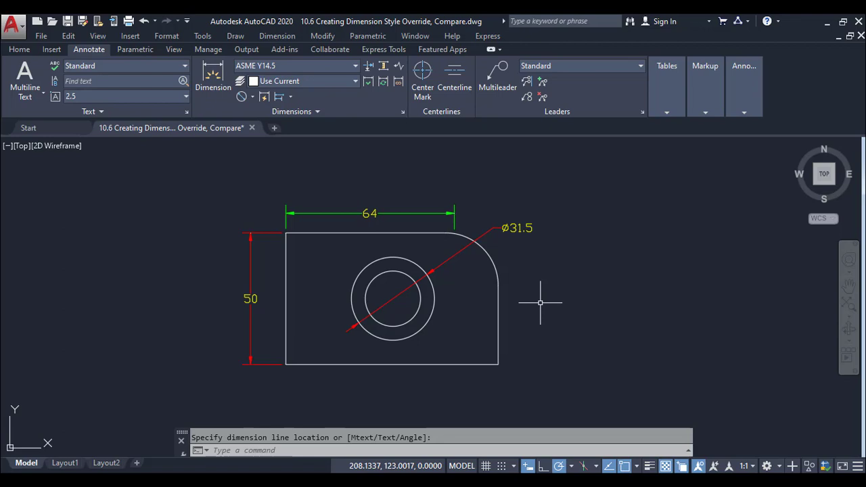
- Save the style overrides of ASME Y14.5 as a separate dimension style by renaming them style-1
{"action": "middle_click_drag", "start_coordinate": [540, 302], "coordinate": [534, 292]}
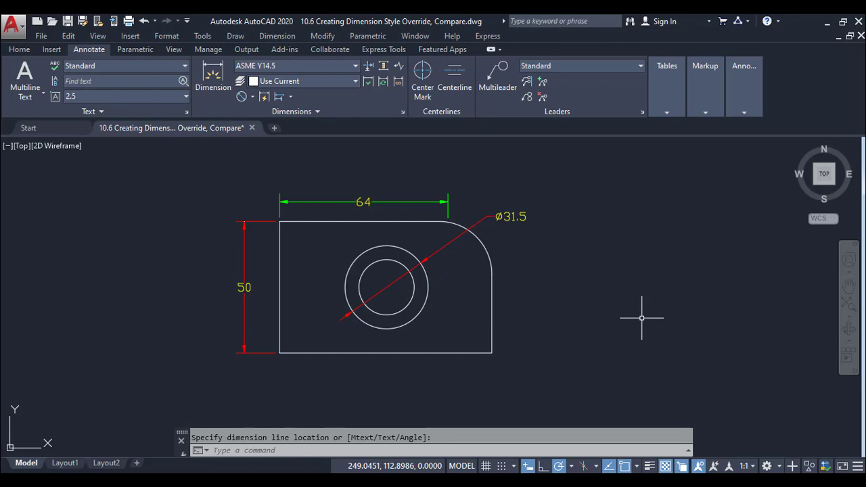
{"action": "left_click", "coordinate": [346, 66]}
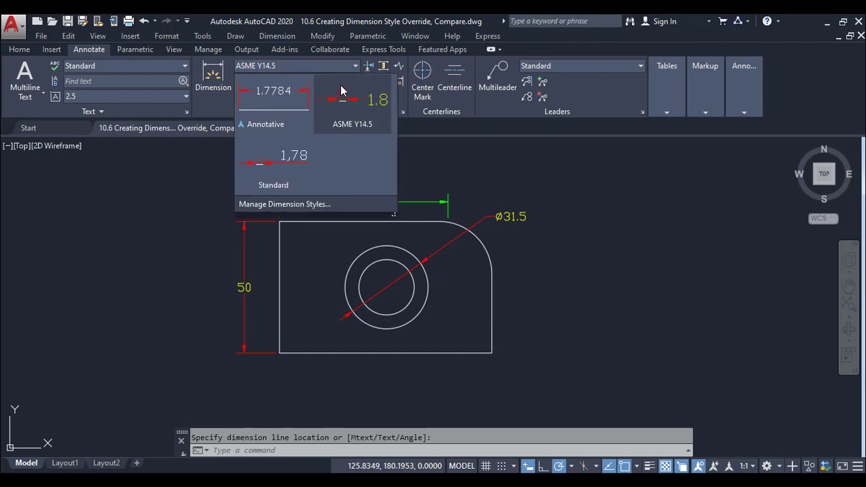
{"action": "left_click", "coordinate": [324, 205]}
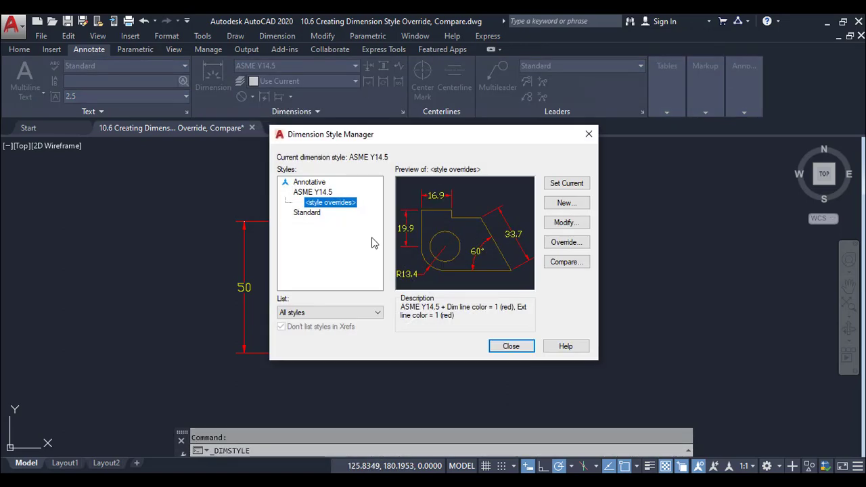
{"action": "left_click", "coordinate": [349, 209]}
{"action": "key", "text": "Escape"}
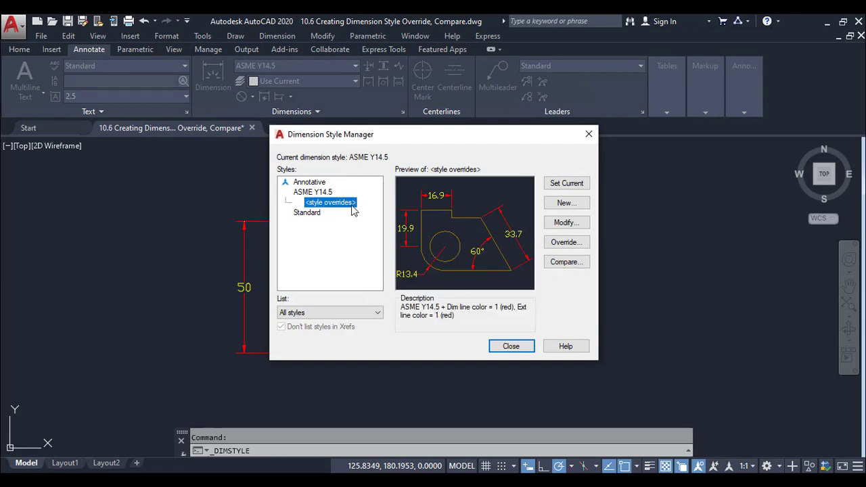
{"action": "right_click", "coordinate": [352, 205]}
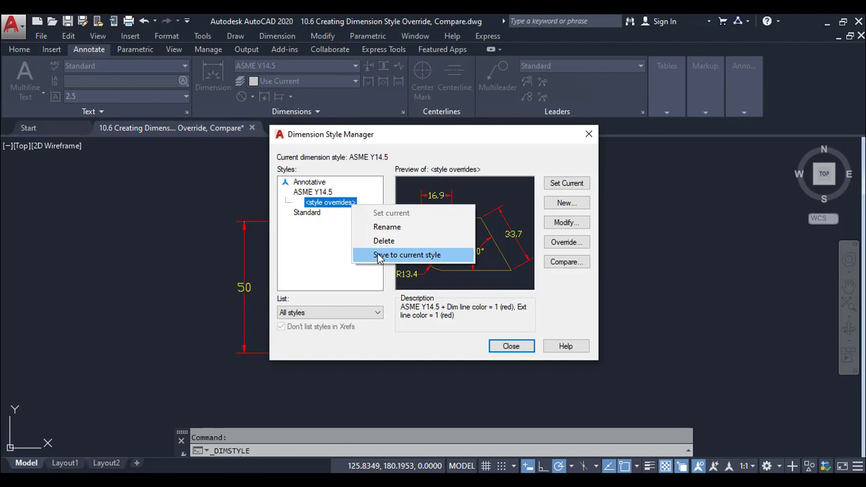
{"action": "left_click", "coordinate": [387, 227]}
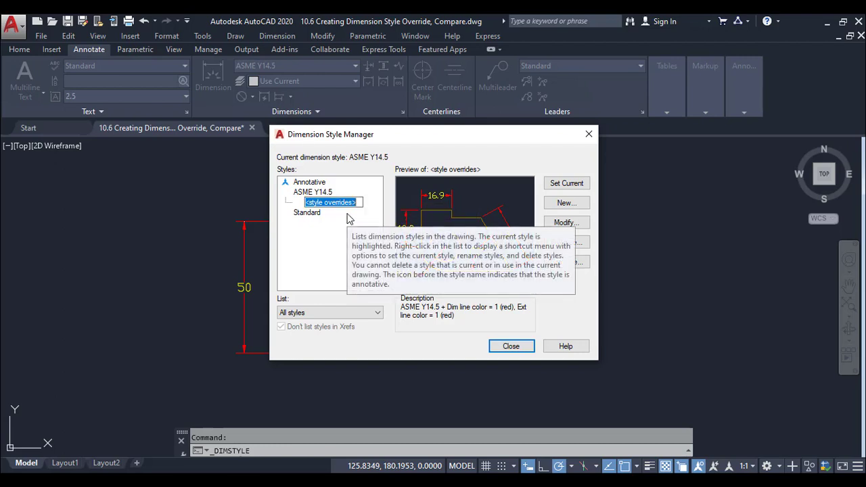
{"action": "type", "text": "style-"}
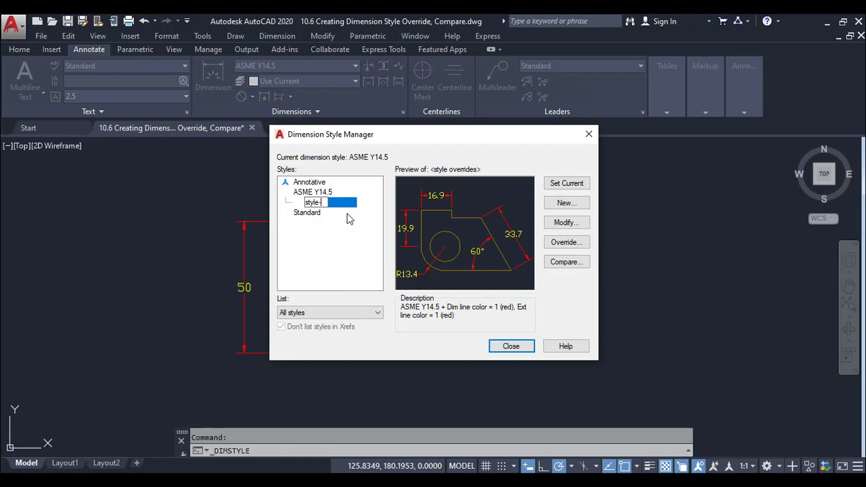
{"action": "type", "text": "1"}
{"action": "key", "text": "Return"}
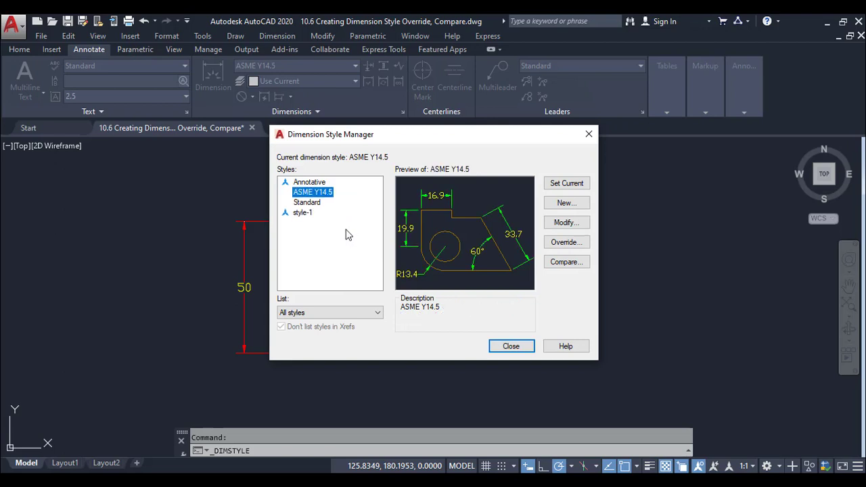
- Preview style-1 against ASME Y14.5, and start a new override of ASME Y14.5 at its text settings
{"action": "left_click", "coordinate": [312, 232]}
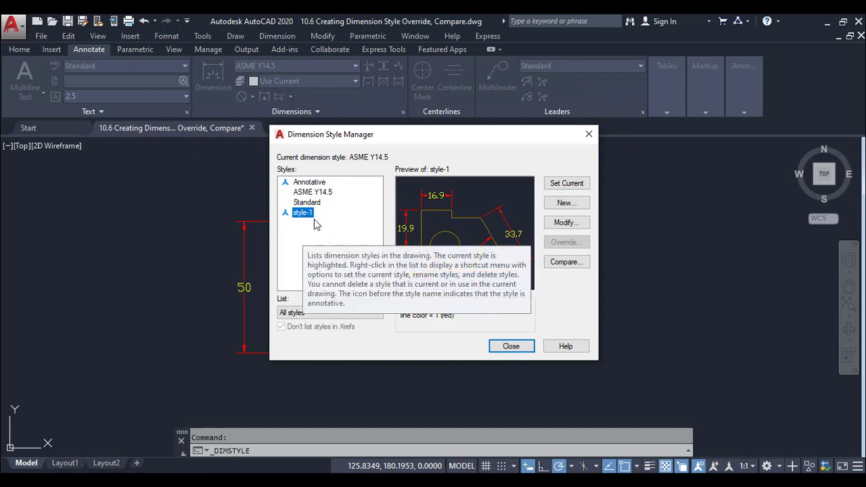
{"action": "left_click", "coordinate": [327, 193]}
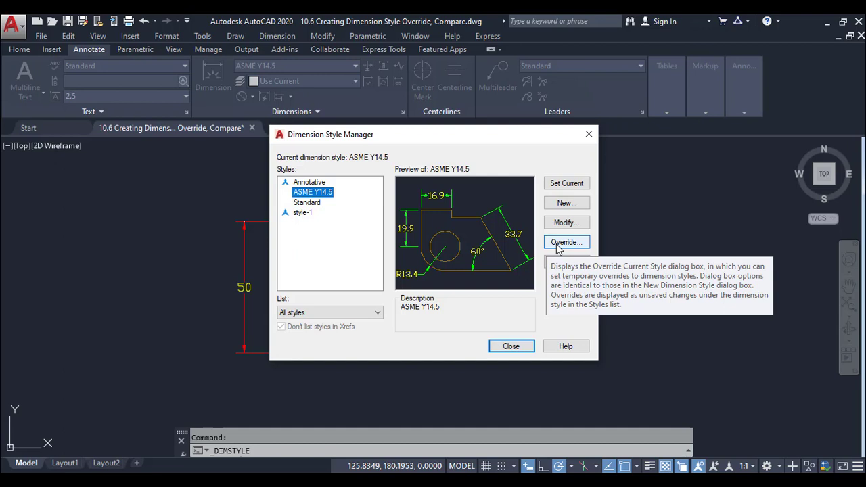
{"action": "left_click", "coordinate": [311, 215]}
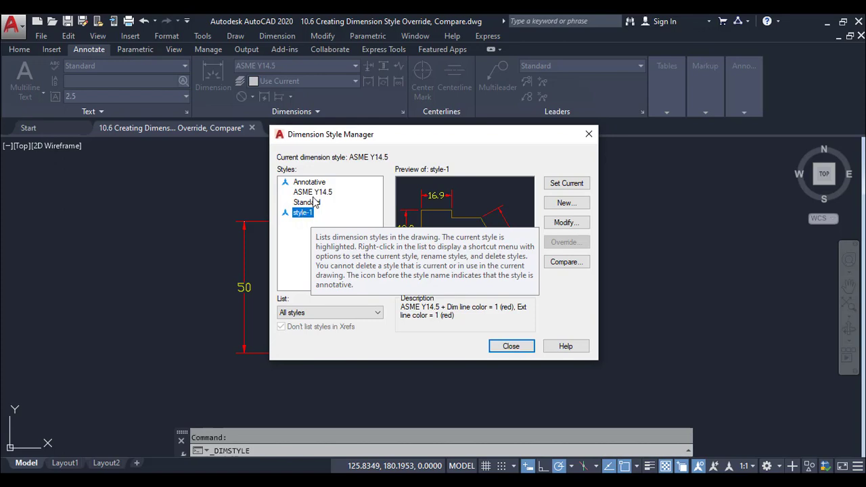
{"action": "left_click", "coordinate": [316, 196]}
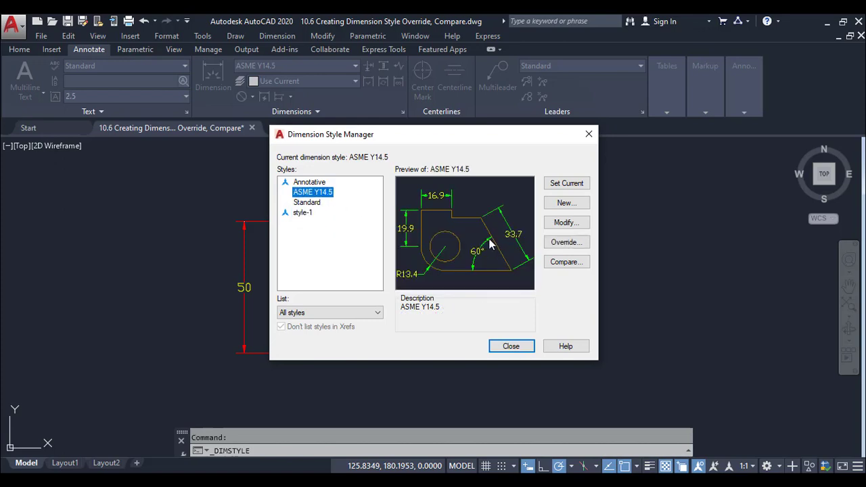
{"action": "left_click", "coordinate": [569, 245]}
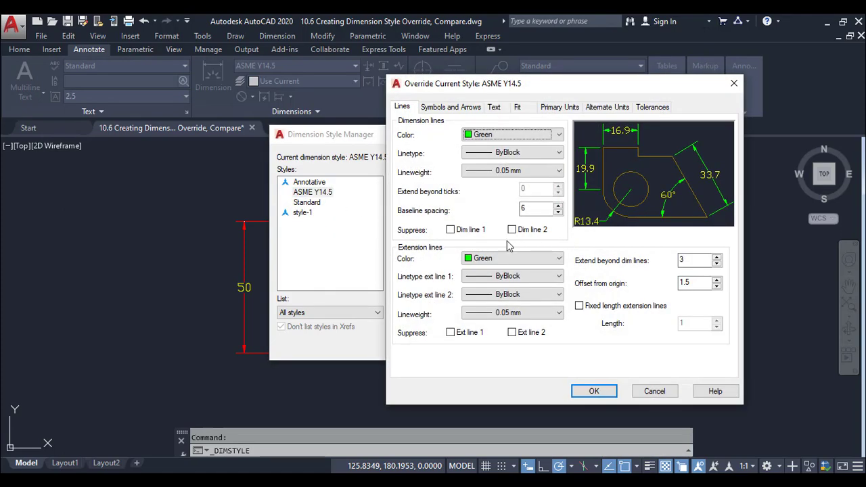
{"action": "left_click", "coordinate": [496, 107]}
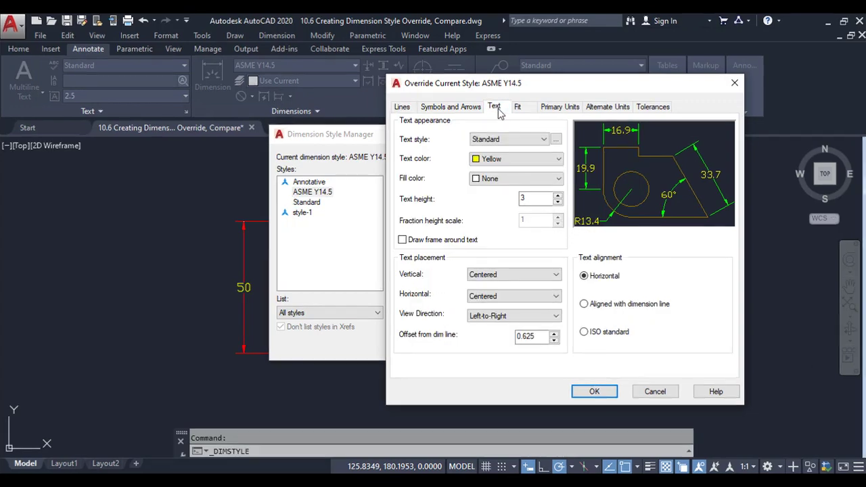
- Create a new text style named my_text_style from the override's text appearance settings
{"action": "left_click", "coordinate": [542, 142]}
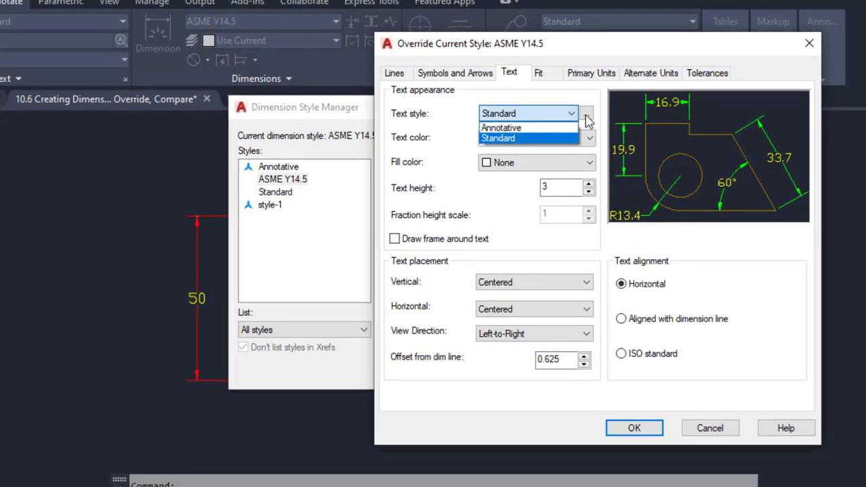
{"action": "left_click", "coordinate": [587, 115]}
{"action": "left_click", "coordinate": [587, 115]}
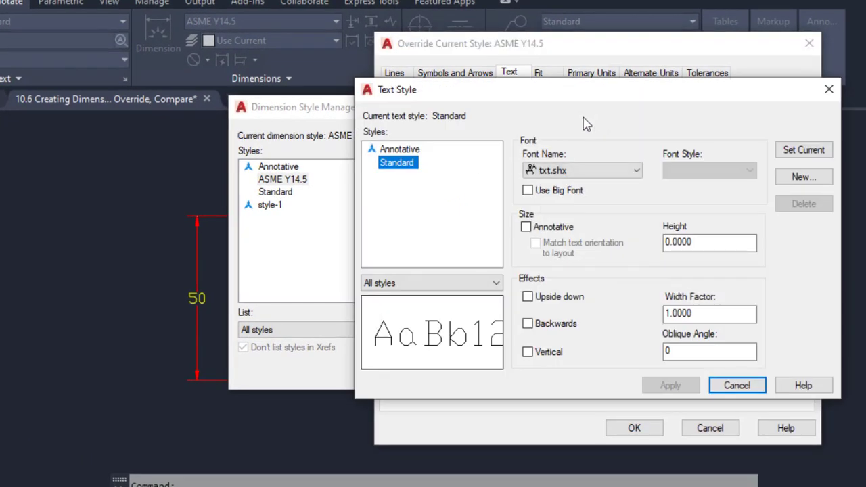
{"action": "left_click", "coordinate": [801, 177]}
{"action": "type", "text": "my_text_style"}
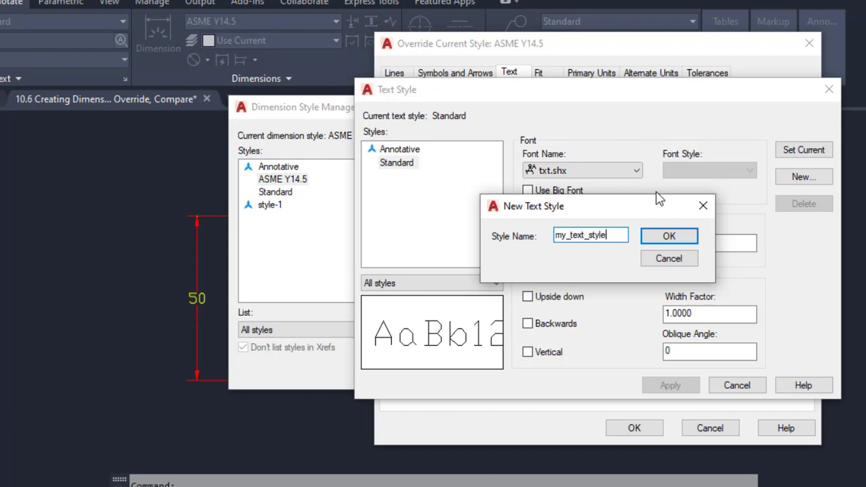
{"action": "left_click", "coordinate": [666, 237]}
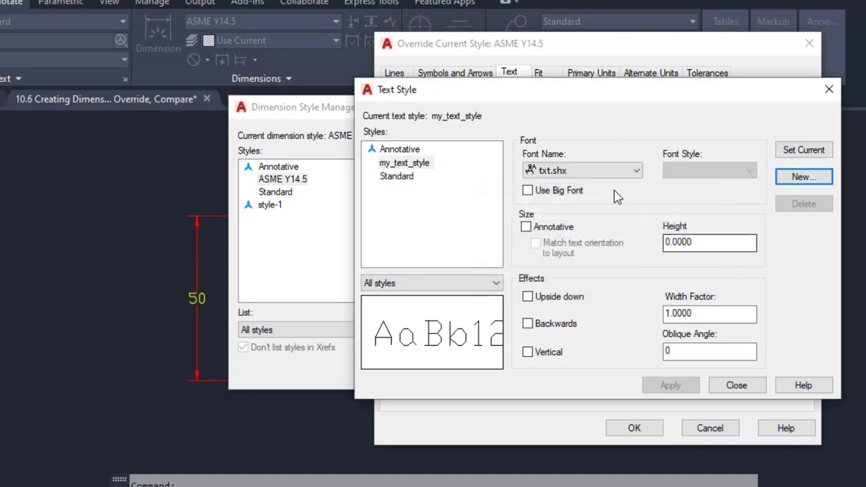
- Set the font of my_text_style to Arial, apply it, and return to the override's text settings
{"action": "left_click", "coordinate": [614, 175]}
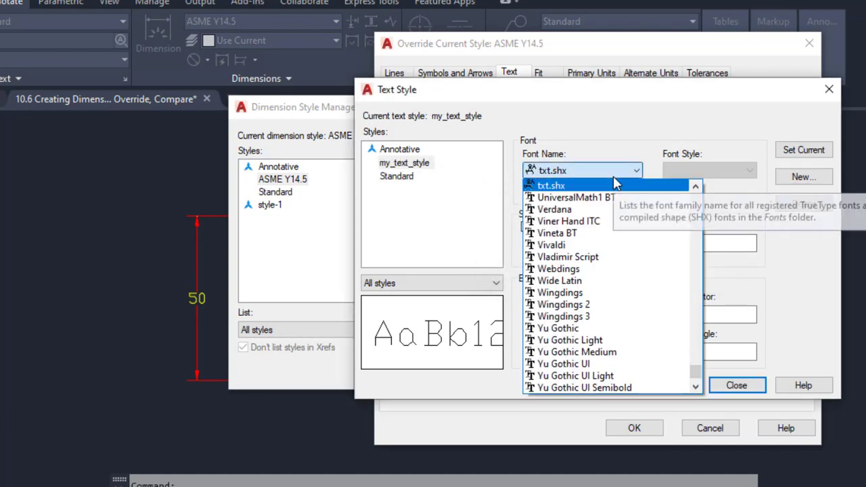
{"action": "type", "text": "ar"}
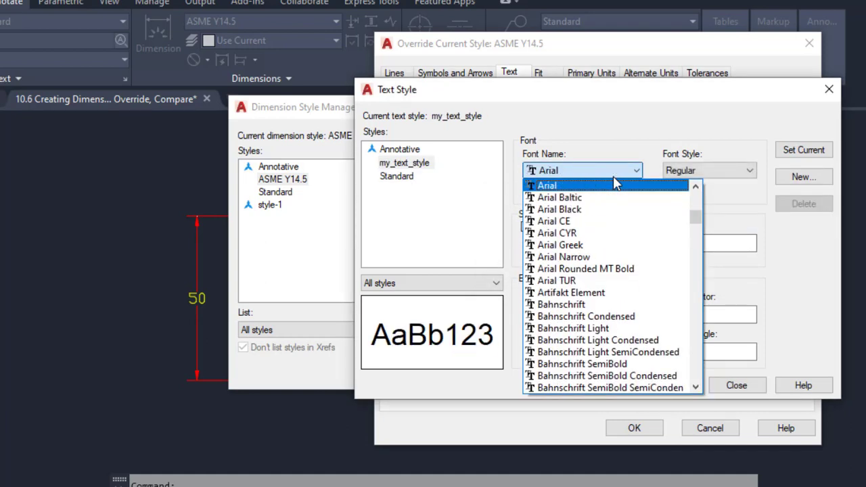
{"action": "left_click", "coordinate": [612, 187]}
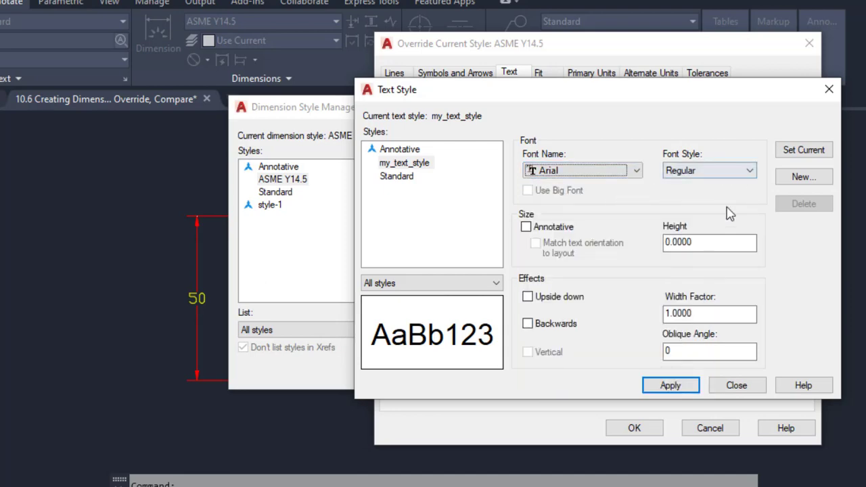
{"action": "left_click", "coordinate": [669, 385]}
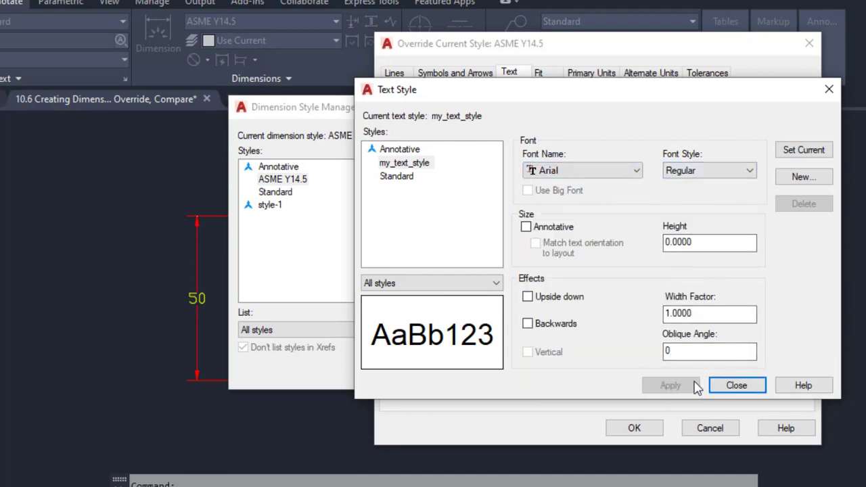
{"action": "left_click", "coordinate": [736, 385]}
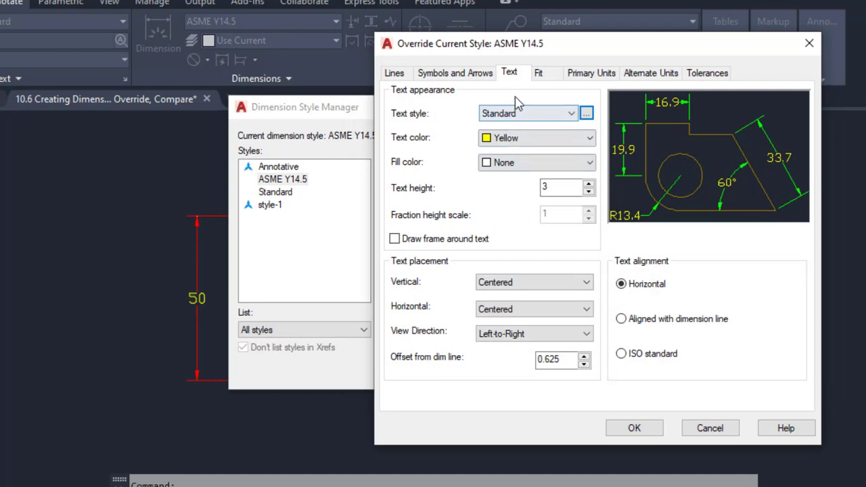
- Assign my_text_style as the override's text style and set the text color to Blue
{"action": "left_click", "coordinate": [565, 113]}
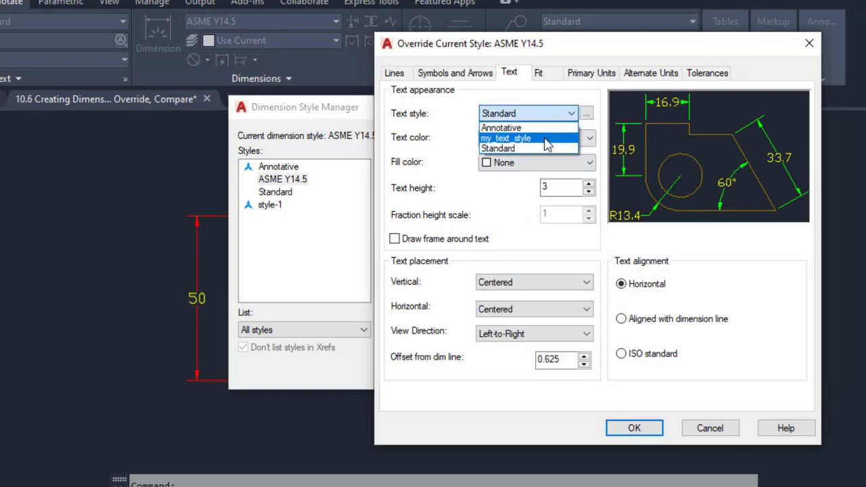
{"action": "left_click", "coordinate": [545, 139]}
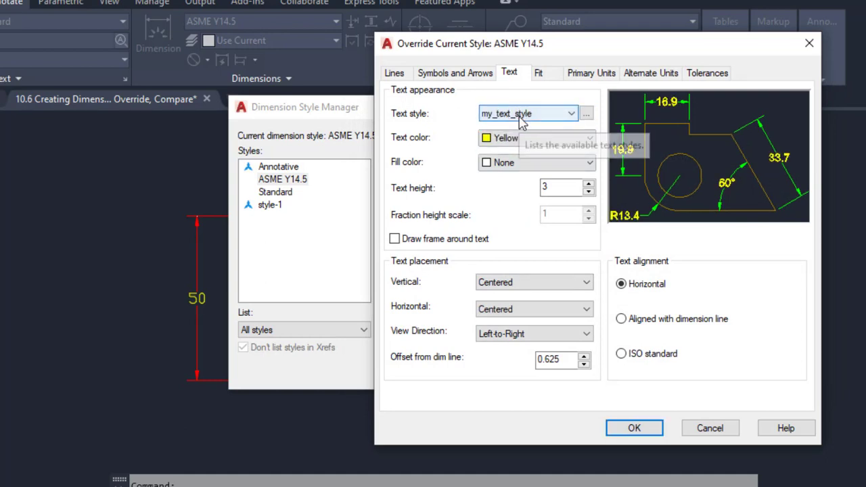
{"action": "left_click", "coordinate": [560, 139]}
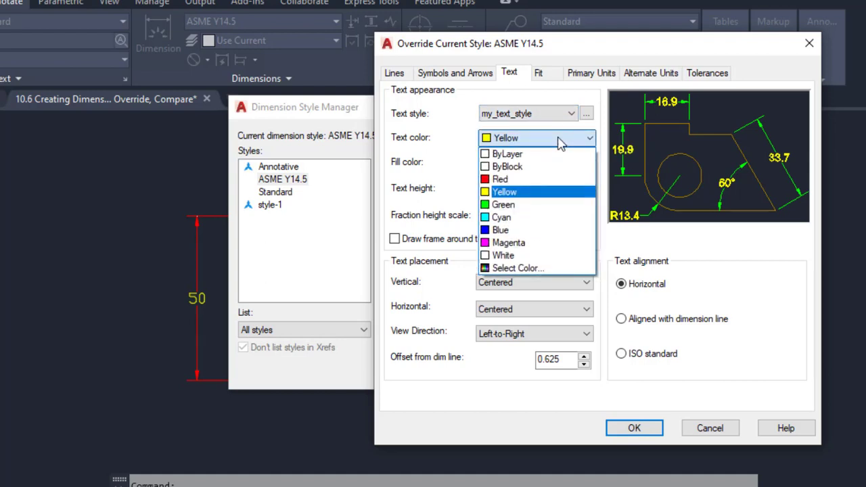
{"action": "left_click", "coordinate": [521, 230]}
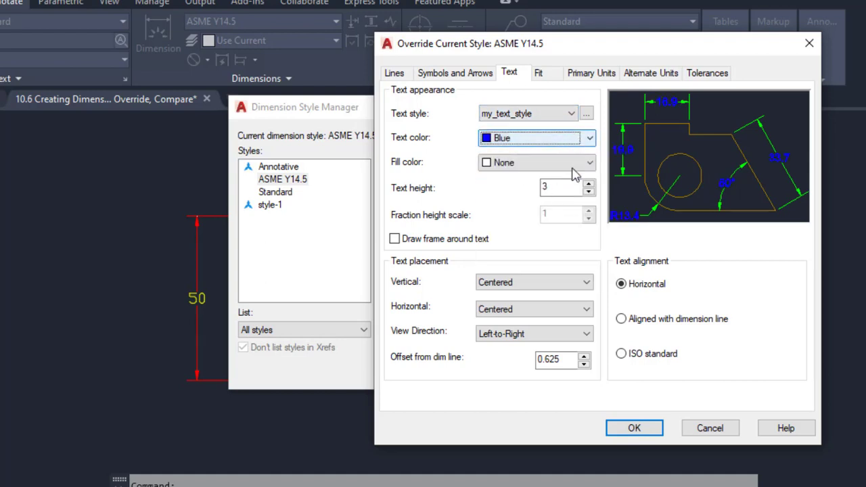
- Set the override's dimension line and extension line colors to ByBlock, accept the override, and return to the drawing
{"action": "left_click", "coordinate": [465, 75]}
{"action": "left_click", "coordinate": [395, 73]}
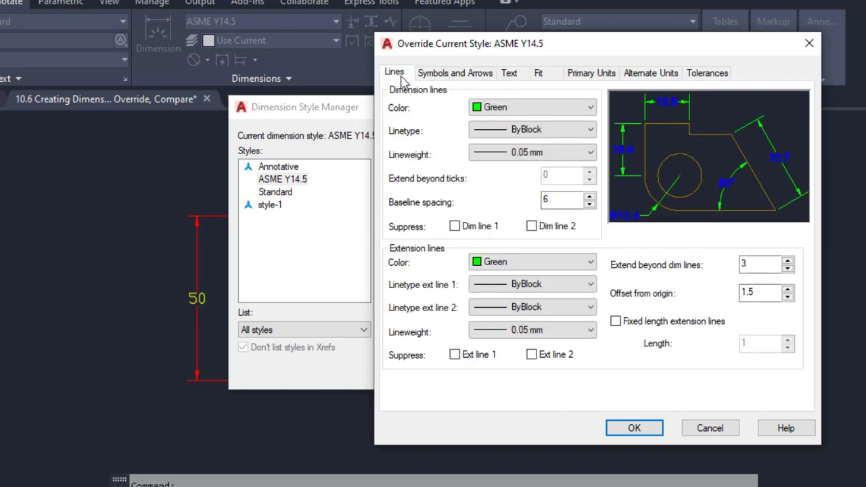
{"action": "left_click", "coordinate": [545, 109]}
{"action": "left_click", "coordinate": [528, 120]}
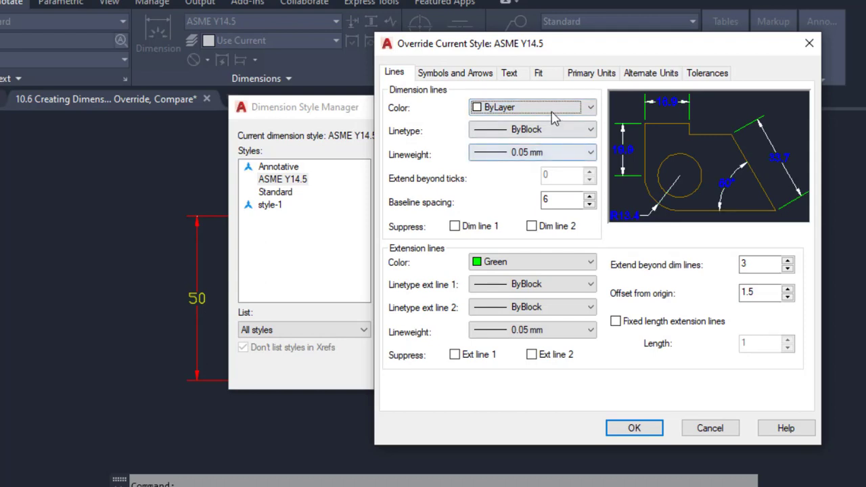
{"action": "left_click", "coordinate": [552, 261]}
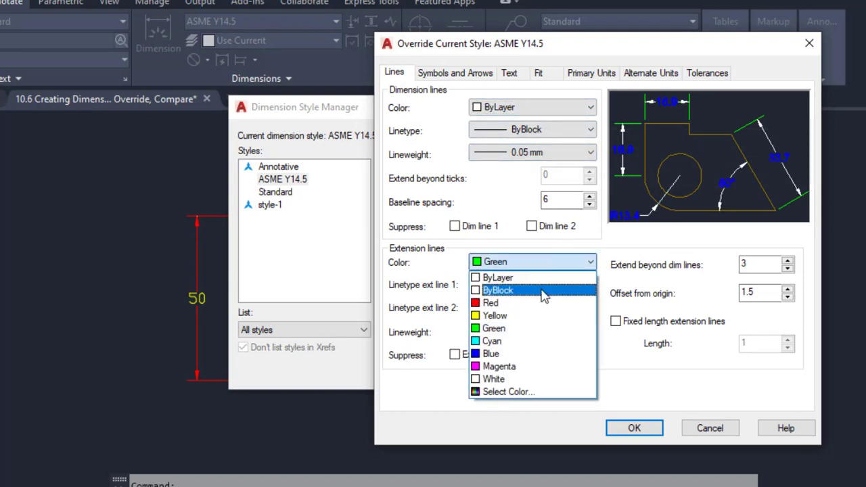
{"action": "left_click", "coordinate": [548, 294]}
{"action": "left_click", "coordinate": [562, 108]}
{"action": "left_click", "coordinate": [526, 135]}
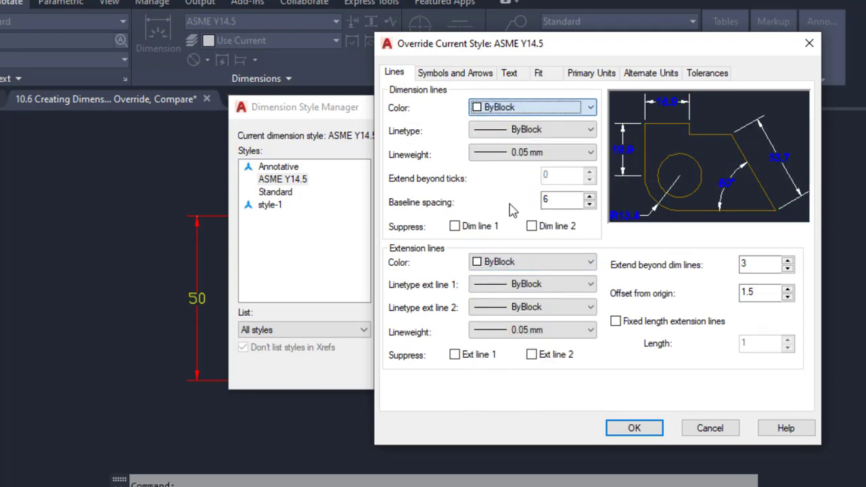
{"action": "left_click", "coordinate": [617, 427]}
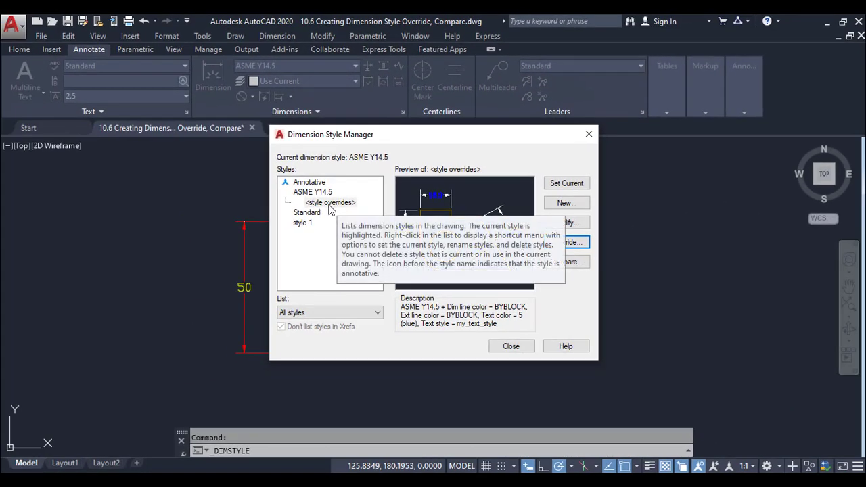
{"action": "left_click", "coordinate": [509, 346]}
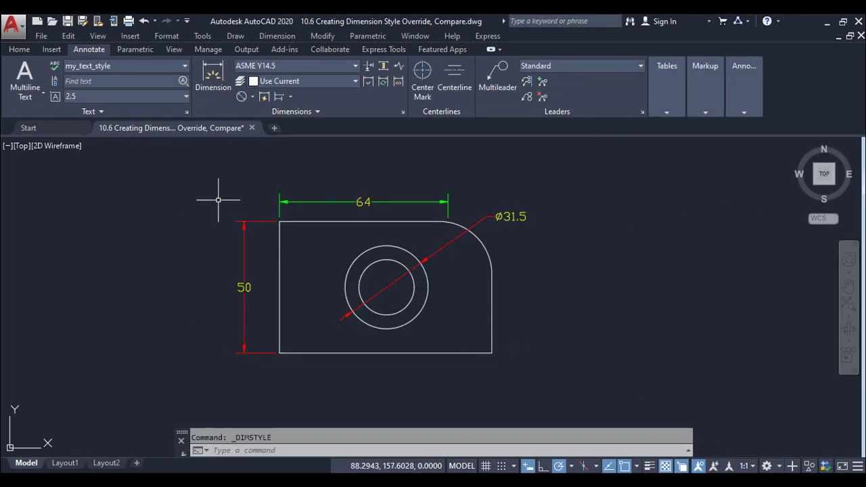
- Add a radius dimension to the rounded corner, placing its text outside the part below the diameter dimension
{"action": "left_click", "coordinate": [250, 96]}
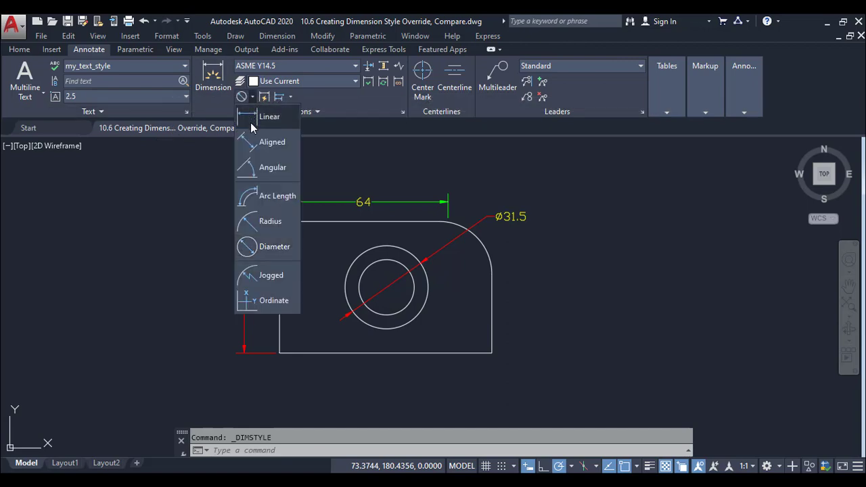
{"action": "left_click", "coordinate": [268, 222]}
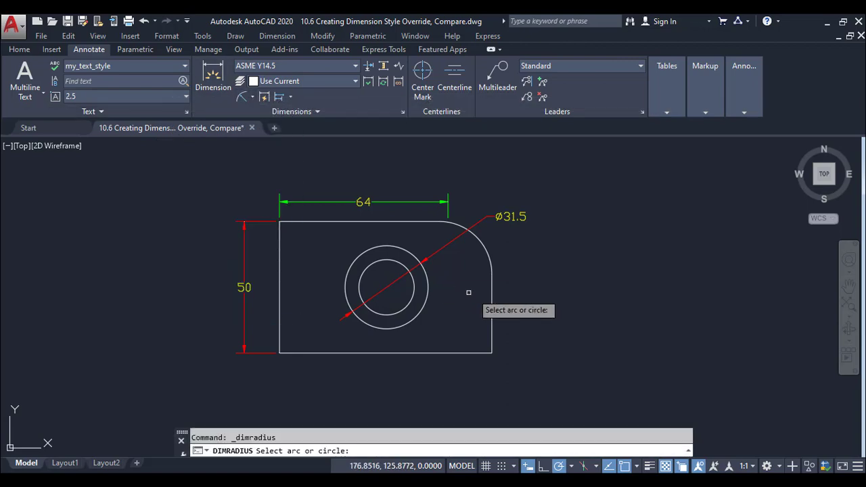
{"action": "left_click", "coordinate": [487, 253]}
{"action": "left_click", "coordinate": [516, 250]}
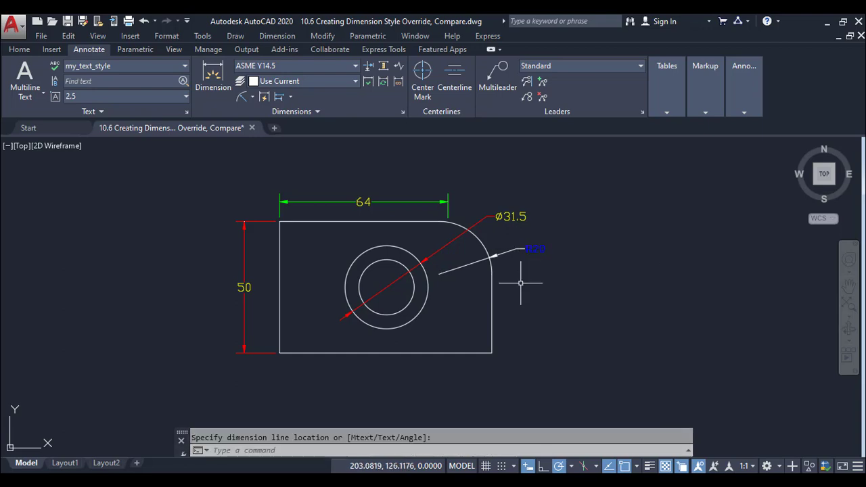
- Add a linear dimension across the full bottom edge of the part, placing it below the edge
{"action": "left_click", "coordinate": [251, 97]}
{"action": "left_click", "coordinate": [258, 122]}
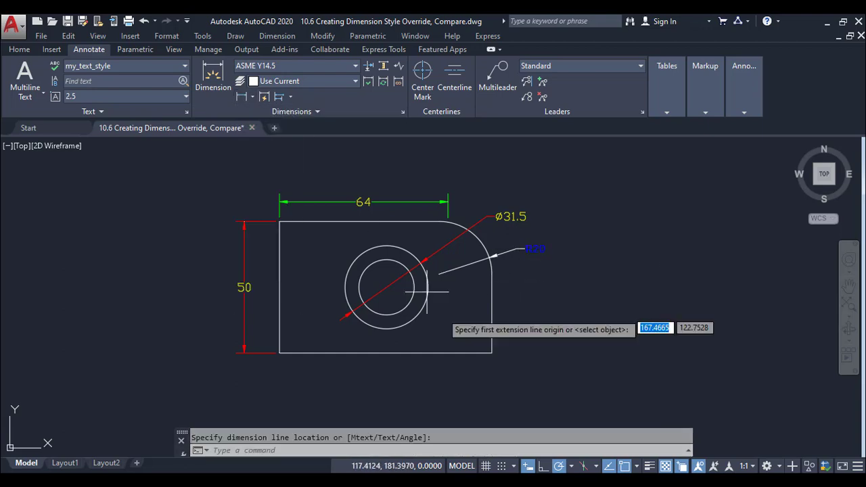
{"action": "left_click", "coordinate": [491, 353]}
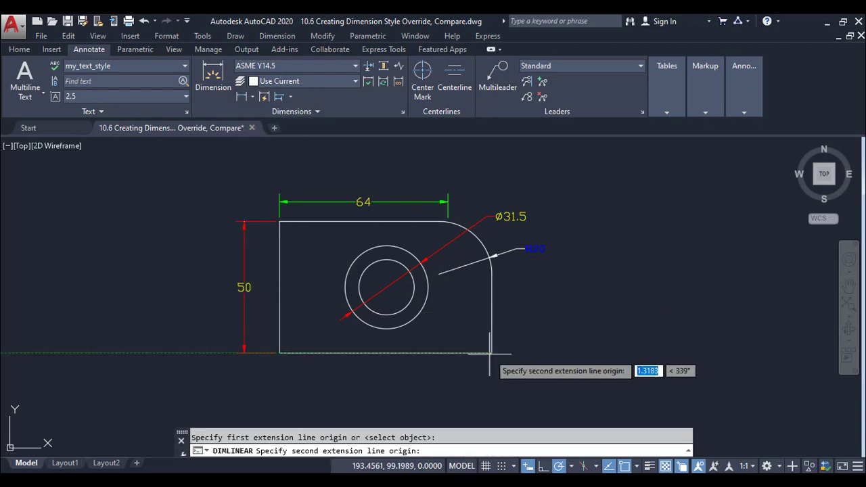
{"action": "left_click", "coordinate": [277, 353]}
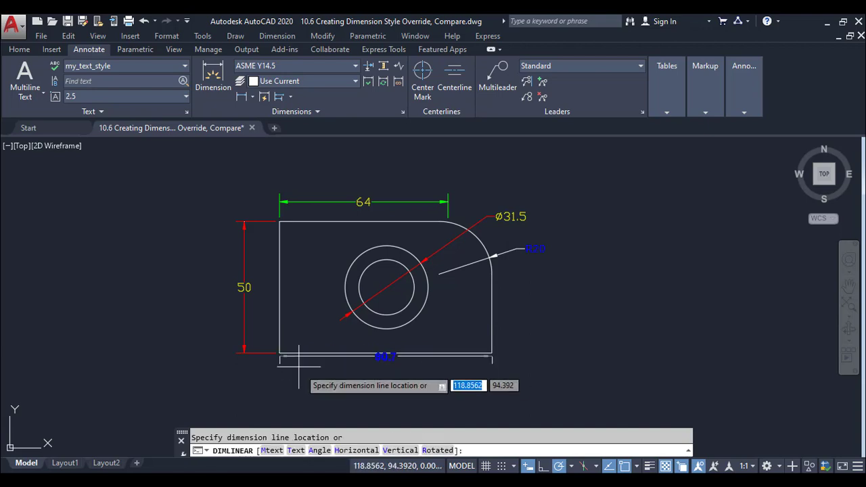
{"action": "left_click", "coordinate": [301, 381]}
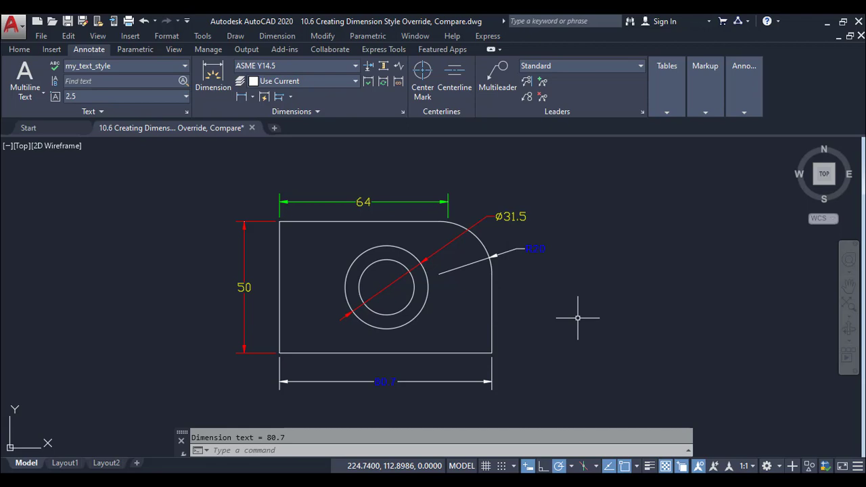
- Delete the style overrides of ASME Y14.5 from the drawing's dimension styles and return to the drawing
{"action": "left_click", "coordinate": [353, 65]}
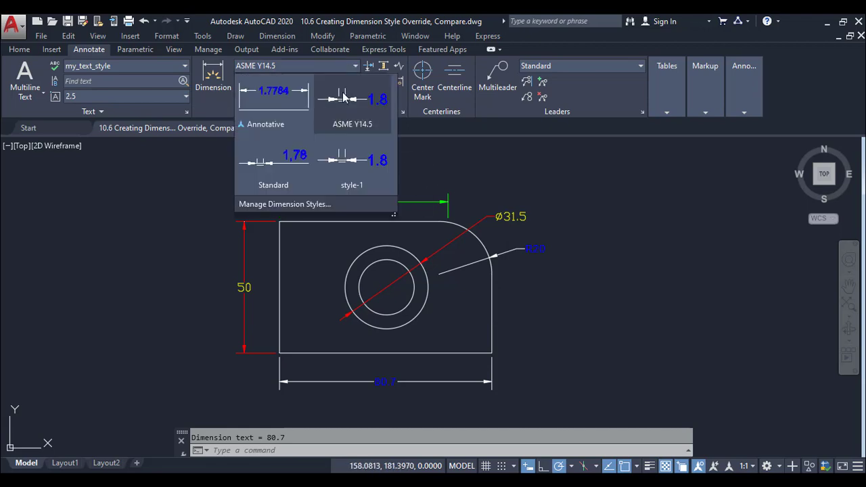
{"action": "left_click", "coordinate": [324, 202]}
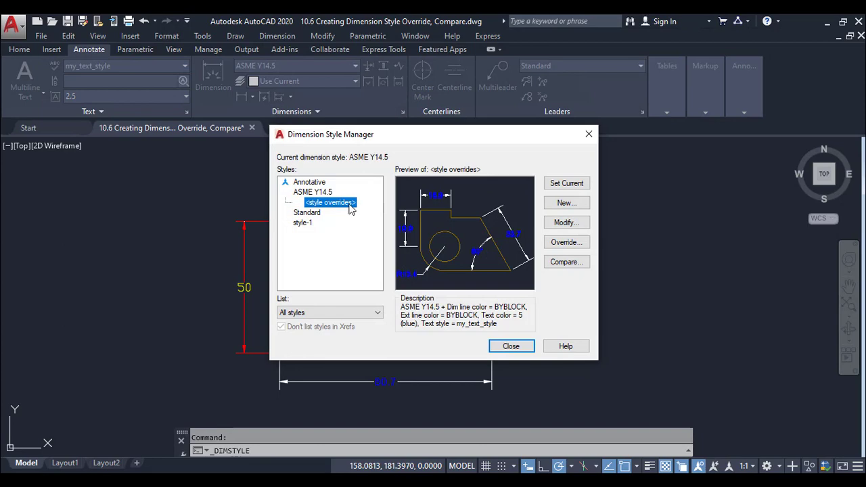
{"action": "right_click", "coordinate": [350, 209]}
{"action": "left_click", "coordinate": [362, 240]}
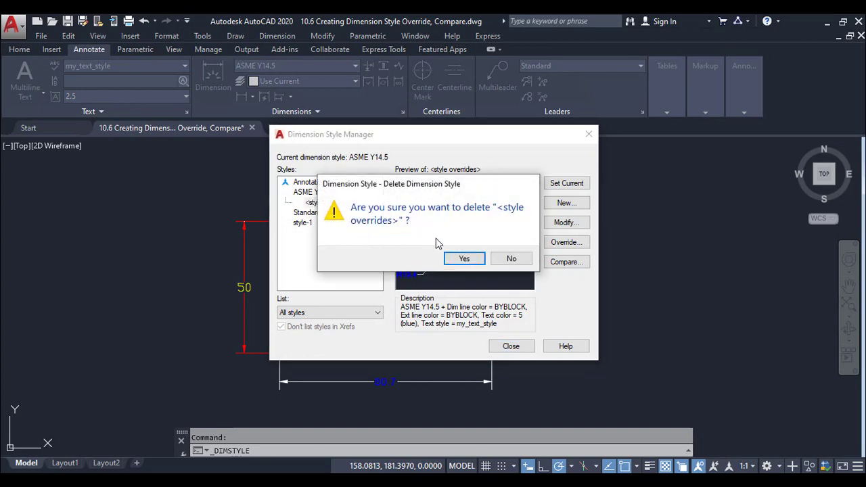
{"action": "left_click", "coordinate": [461, 259]}
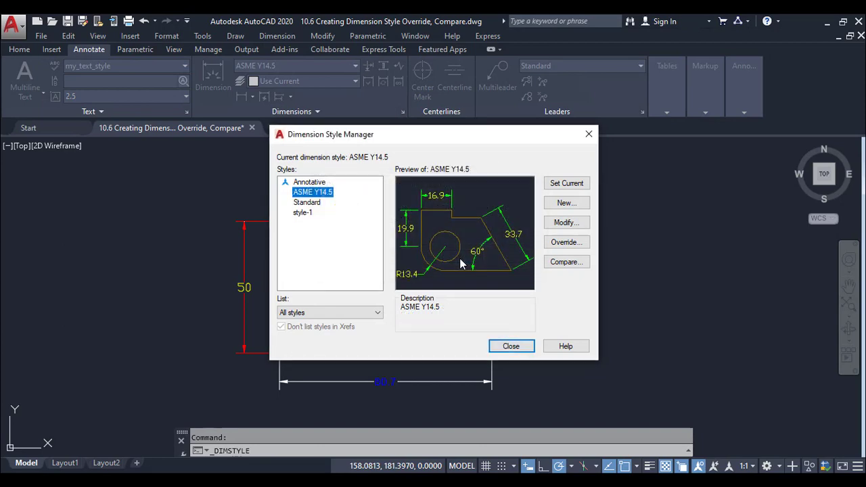
{"action": "left_click", "coordinate": [510, 346]}
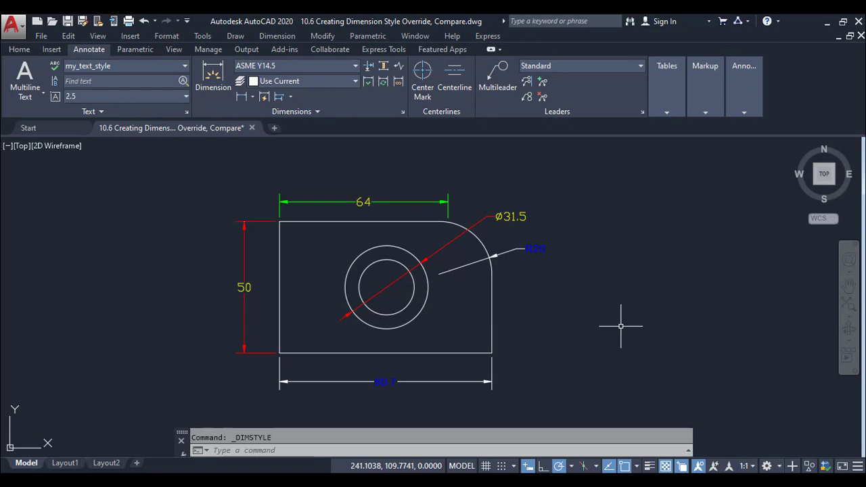
- Undo the last dimension style command, and remove the style overrides from the linear dimension below the part
{"action": "key", "text": "ctrl+z"}
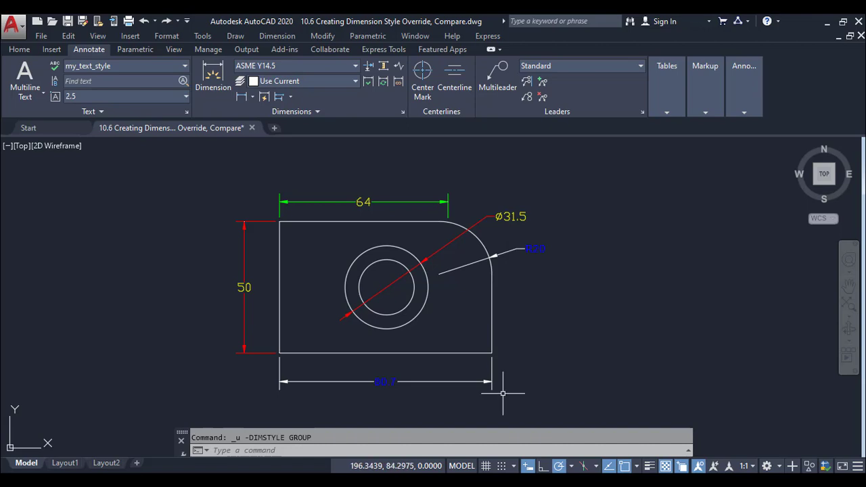
{"action": "left_click", "coordinate": [482, 380]}
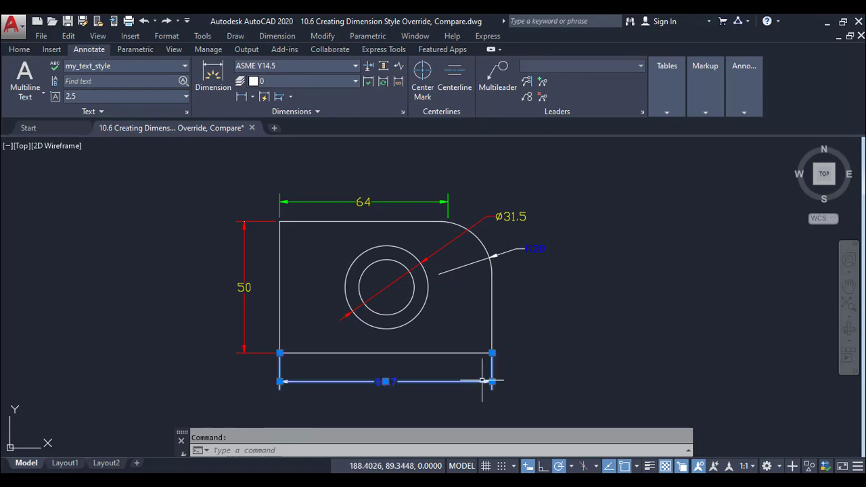
{"action": "right_click", "coordinate": [482, 381]}
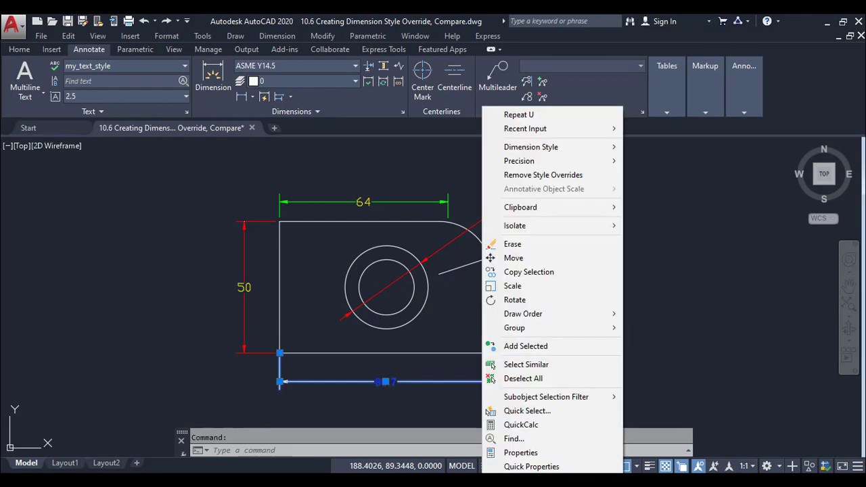
{"action": "left_click", "coordinate": [543, 175]}
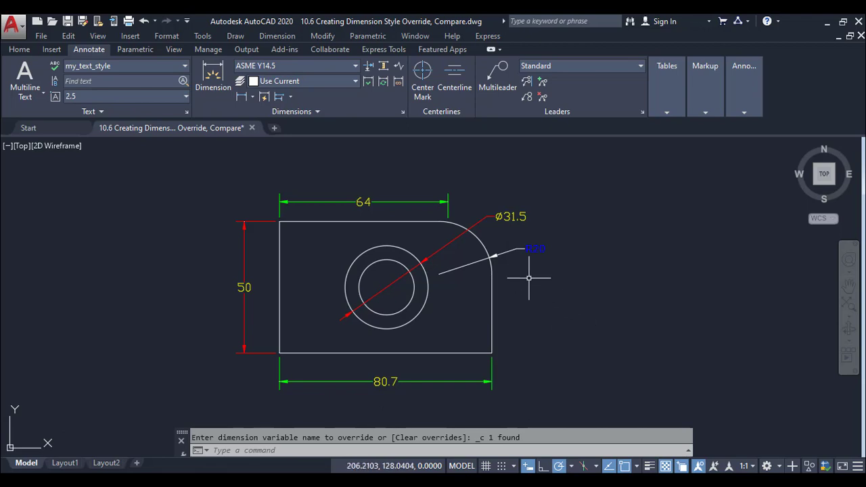
- Update the rounded corner's radius dimension to the current dimension style, ASME Y14.5
{"action": "left_click", "coordinate": [521, 249]}
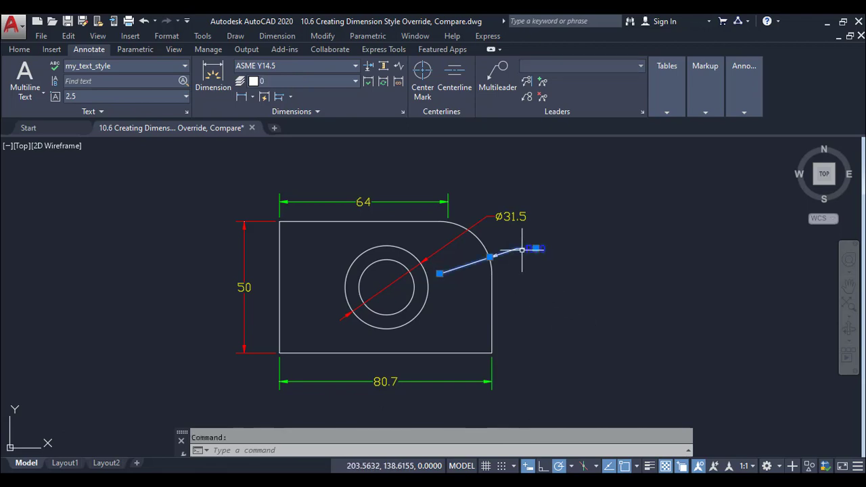
{"action": "left_click", "coordinate": [383, 82]}
{"action": "left_click", "coordinate": [518, 249]}
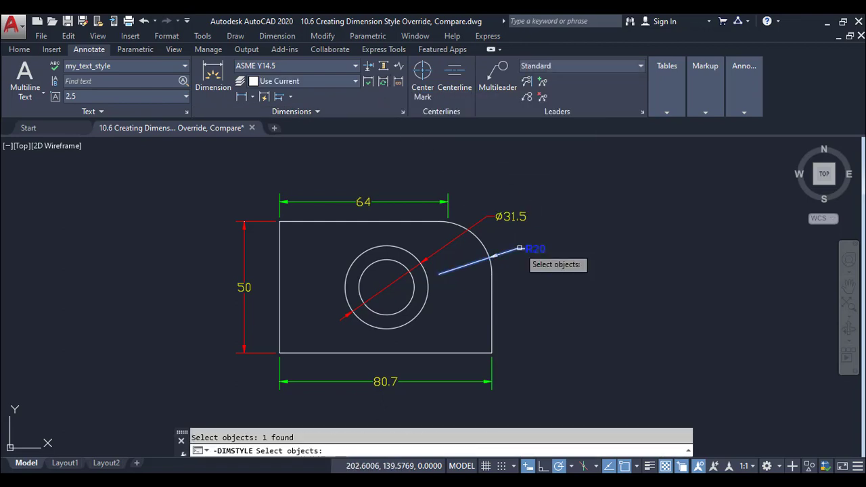
{"action": "key", "text": "Return"}
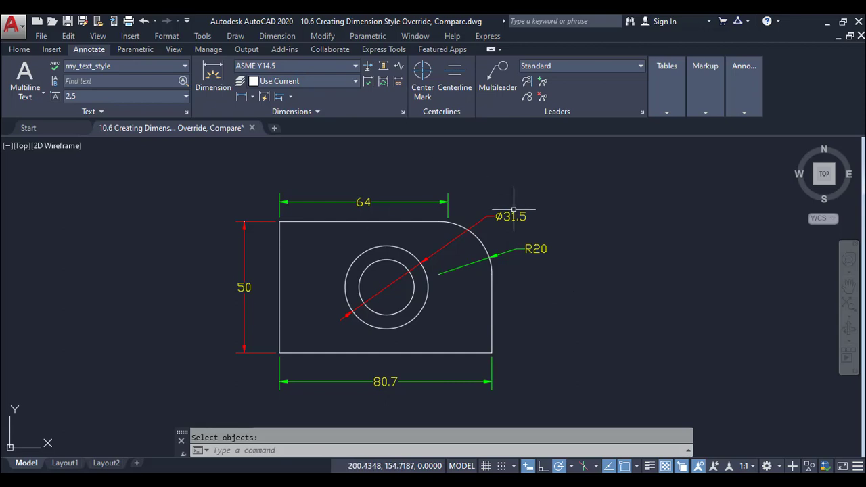
- Delete the dimension style style-1 from the drawing, confirm the deletion and return to the drawing
{"action": "left_click", "coordinate": [319, 68]}
{"action": "left_click", "coordinate": [298, 203]}
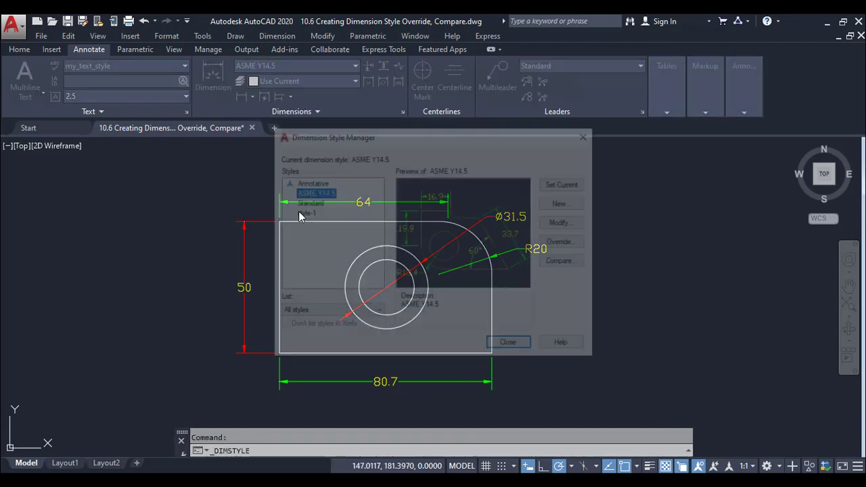
{"action": "left_click", "coordinate": [305, 212]}
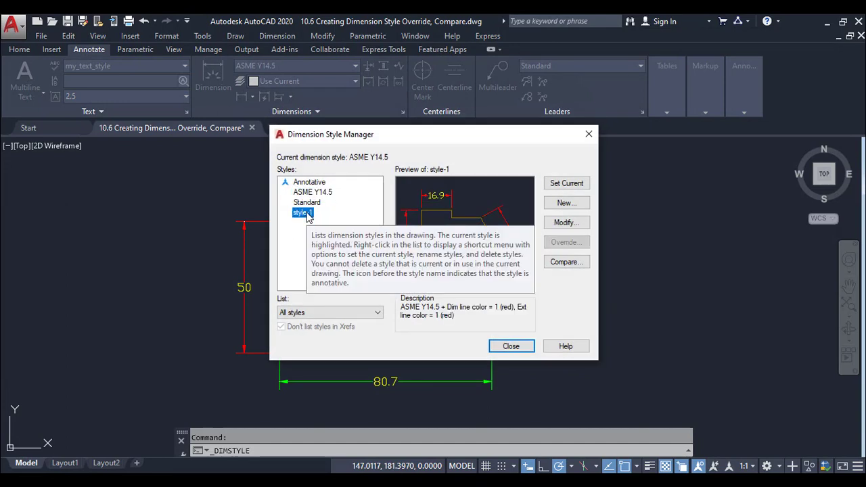
{"action": "right_click", "coordinate": [306, 213]}
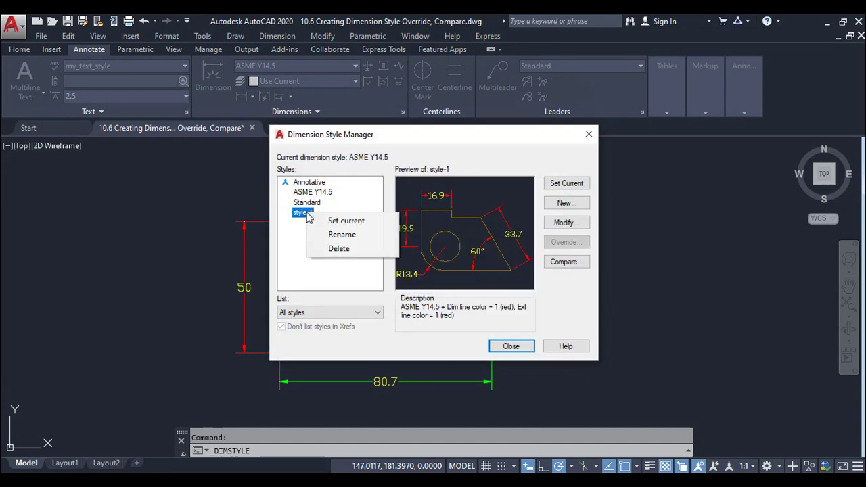
{"action": "left_click", "coordinate": [322, 246]}
{"action": "left_click", "coordinate": [447, 259]}
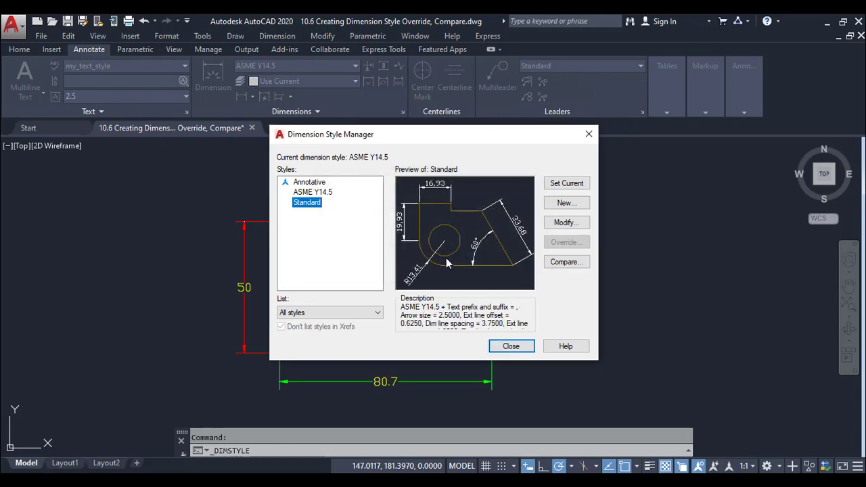
{"action": "left_click", "coordinate": [511, 346]}
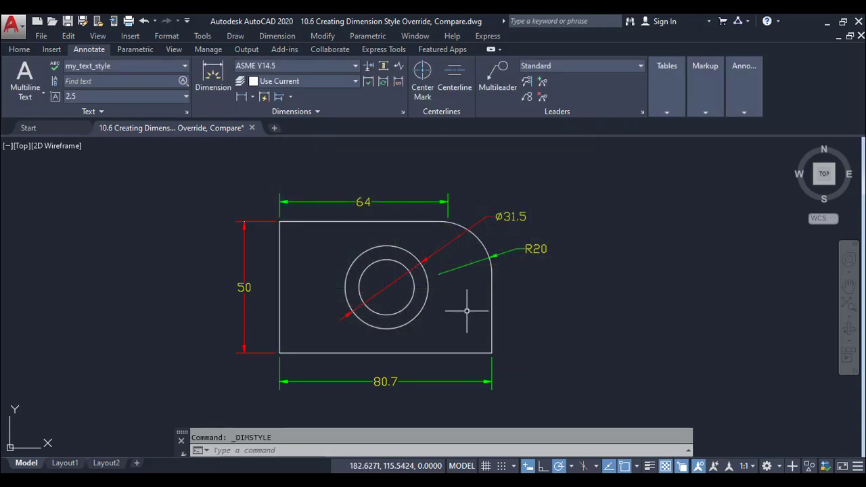
- Remove the style overrides from the circle's diameter dimension and from the part's vertical height dimension
{"action": "left_click", "coordinate": [498, 216]}
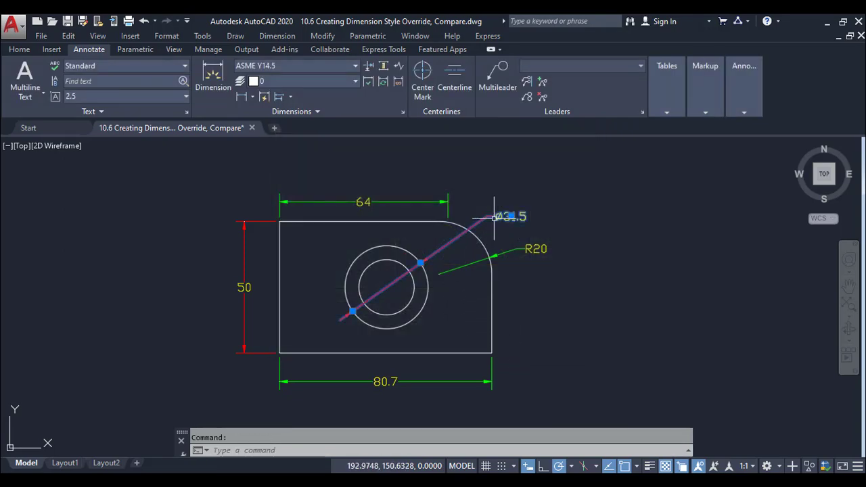
{"action": "right_click", "coordinate": [496, 217]}
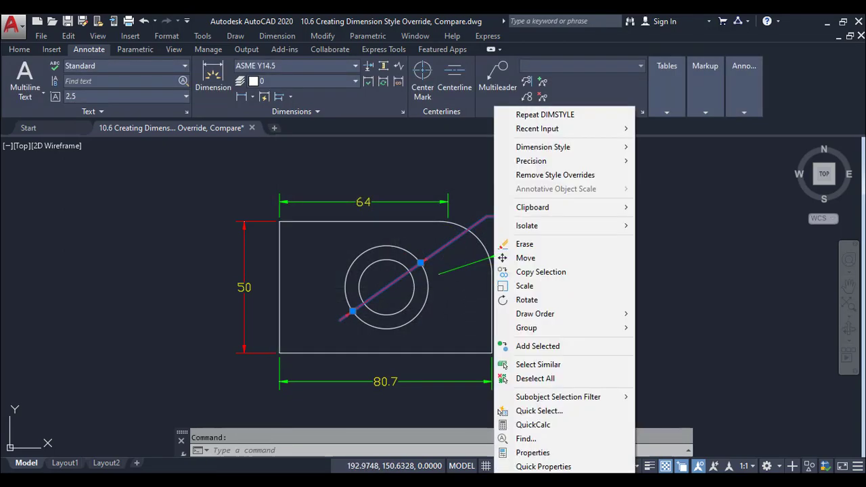
{"action": "left_click", "coordinate": [524, 175]}
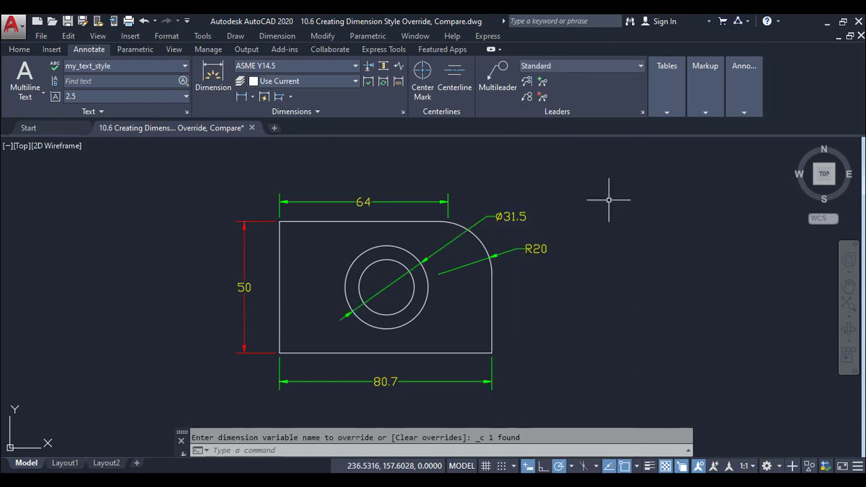
{"action": "left_click", "coordinate": [244, 287]}
{"action": "right_click", "coordinate": [244, 286]}
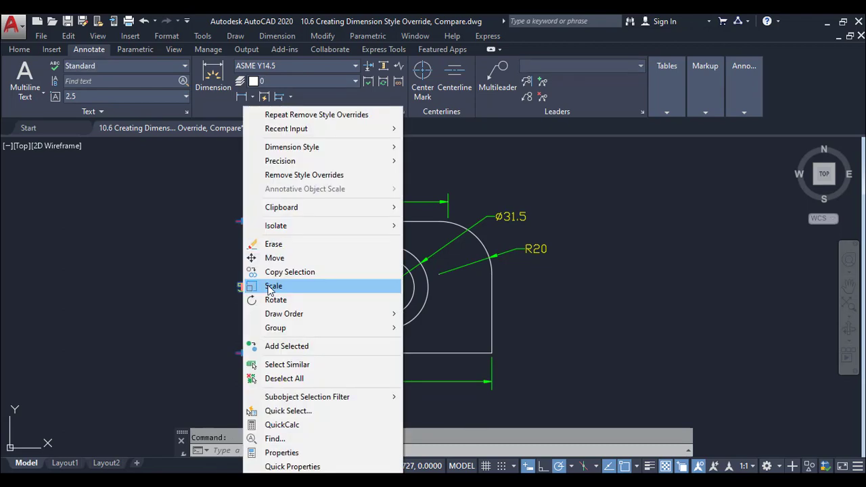
{"action": "left_click", "coordinate": [328, 176]}
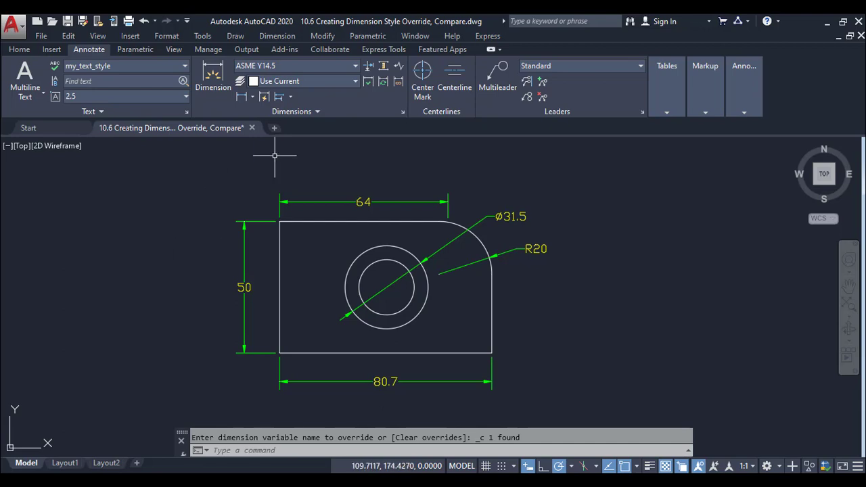
- Compare the dimension style ASME Y14.5 with Standard and examine the full list of properties that differ
{"action": "left_click", "coordinate": [331, 66]}
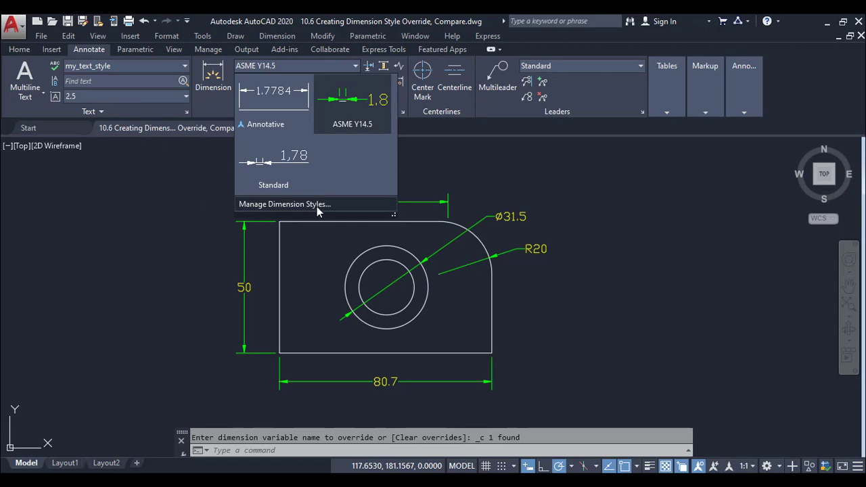
{"action": "left_click", "coordinate": [320, 203]}
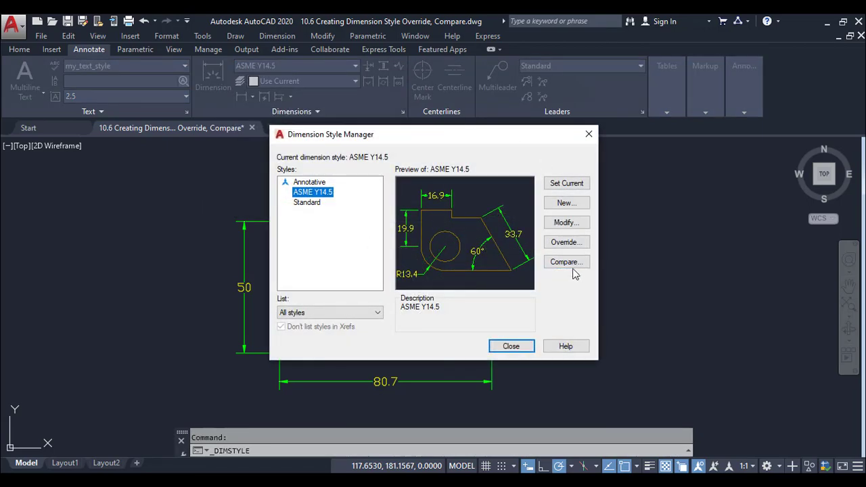
{"action": "left_click", "coordinate": [566, 261]}
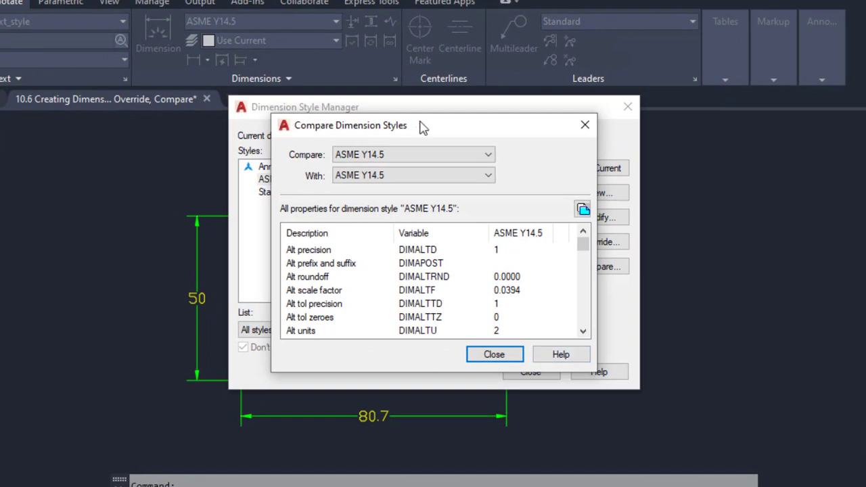
{"action": "left_click_drag", "start_coordinate": [418, 127], "coordinate": [570, 134]}
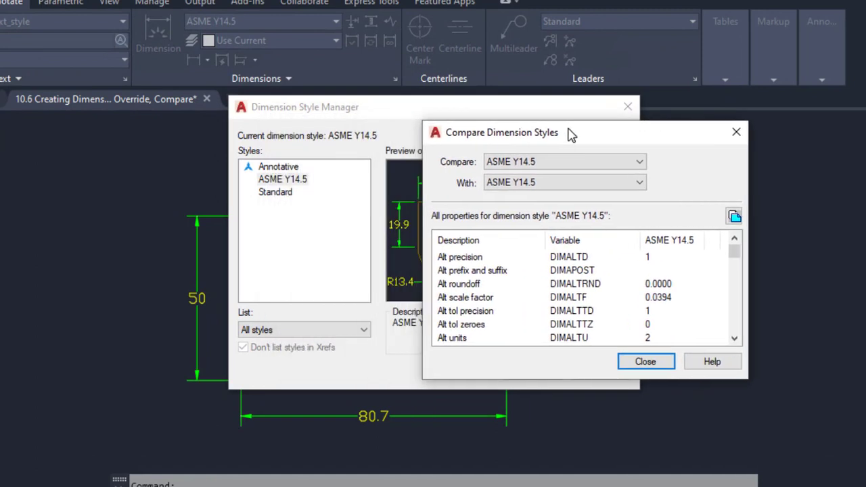
{"action": "left_click", "coordinate": [549, 164]}
{"action": "left_click", "coordinate": [559, 164]}
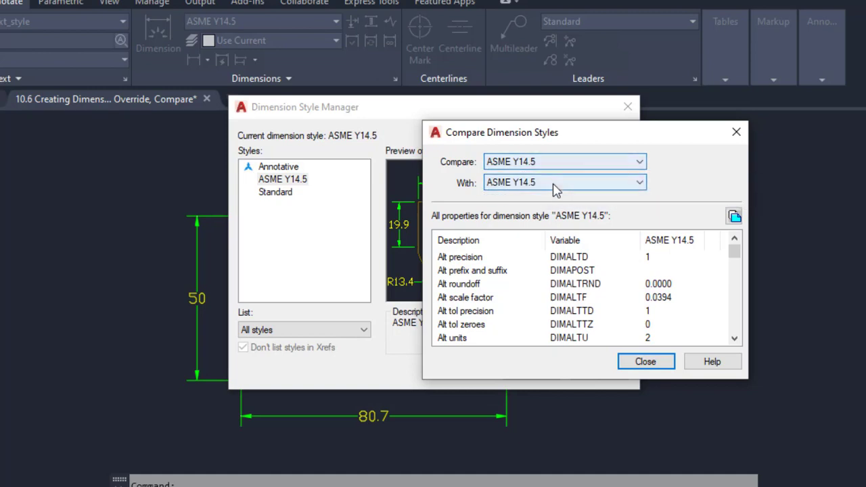
{"action": "left_click", "coordinate": [555, 184]}
{"action": "left_click", "coordinate": [556, 184]}
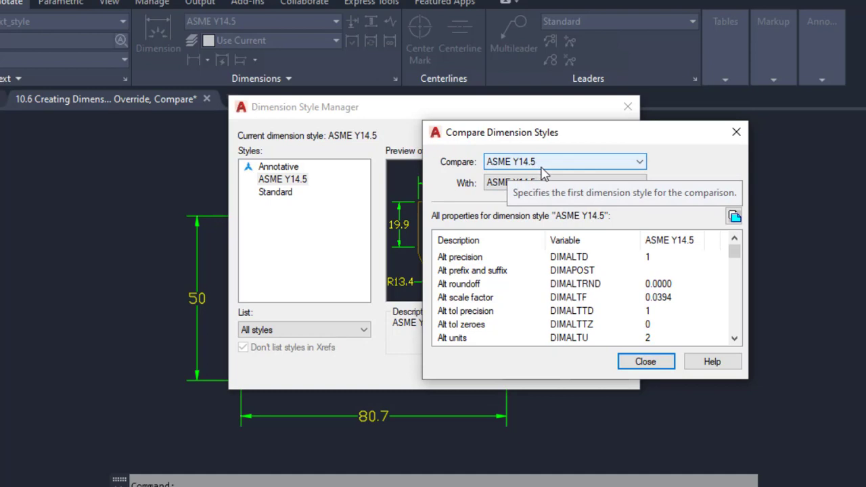
{"action": "left_click", "coordinate": [545, 184]}
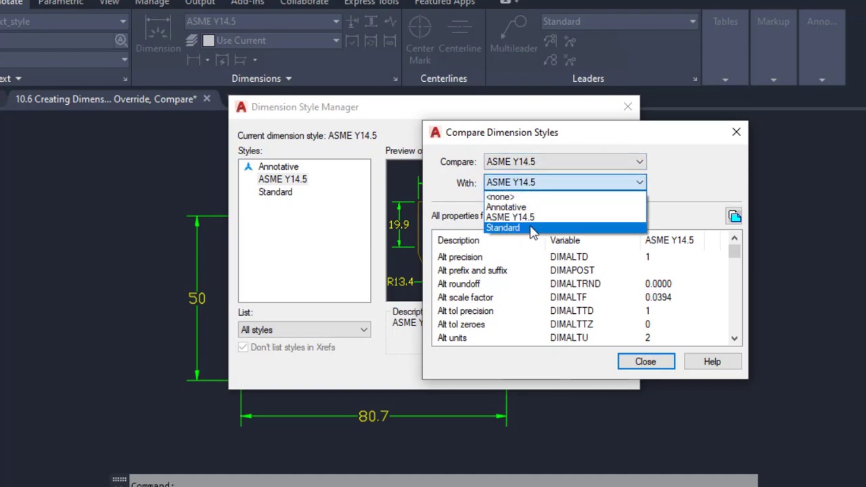
{"action": "left_click", "coordinate": [533, 228]}
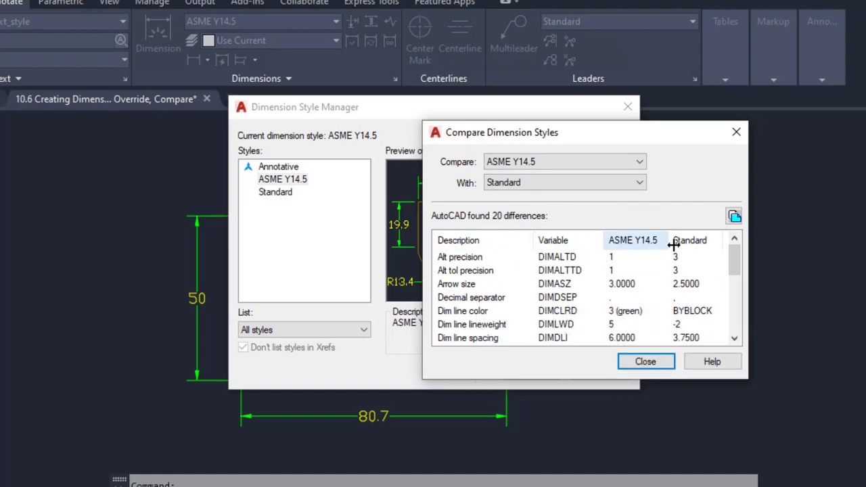
{"action": "left_click_drag", "start_coordinate": [747, 378], "coordinate": [799, 377]}
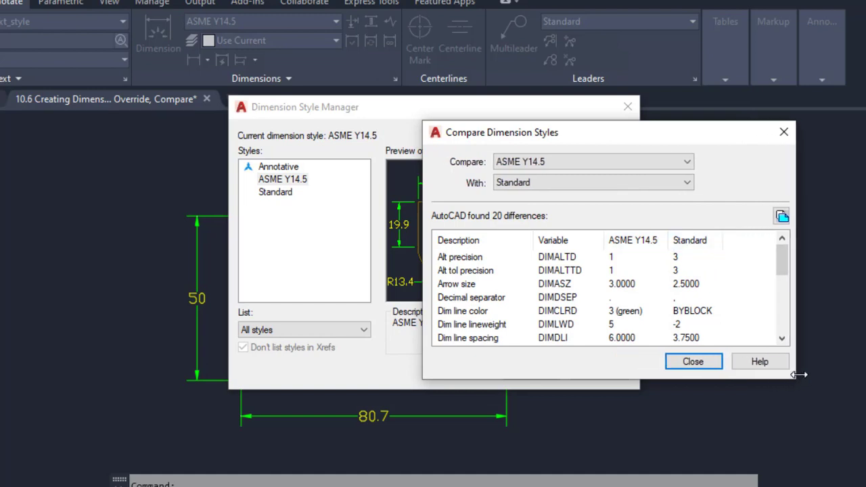
{"action": "scroll", "coordinate": [636, 298], "scroll_direction": "down", "scroll_amount": 2}
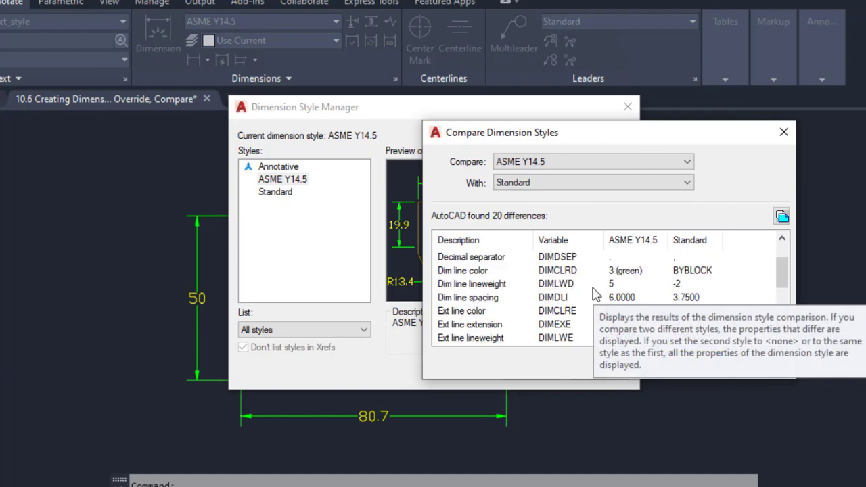
{"action": "scroll", "coordinate": [626, 283], "scroll_direction": "down", "scroll_amount": 3}
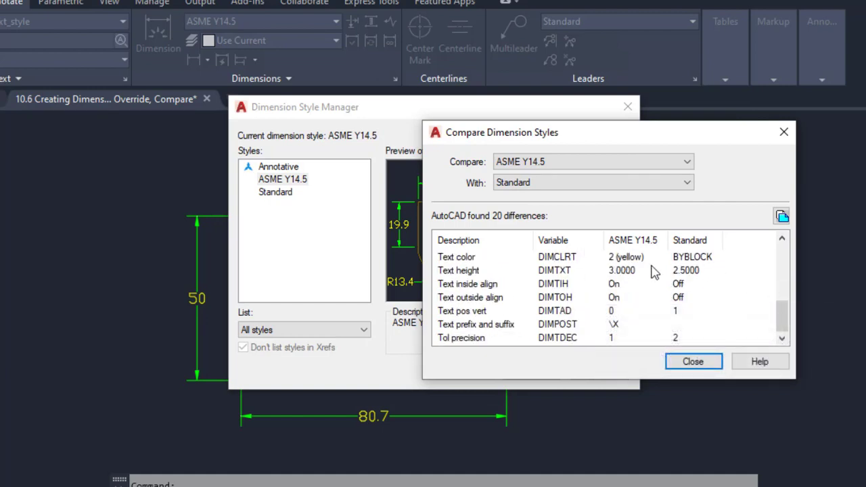
{"action": "scroll", "coordinate": [656, 292], "scroll_direction": "up", "scroll_amount": 5}
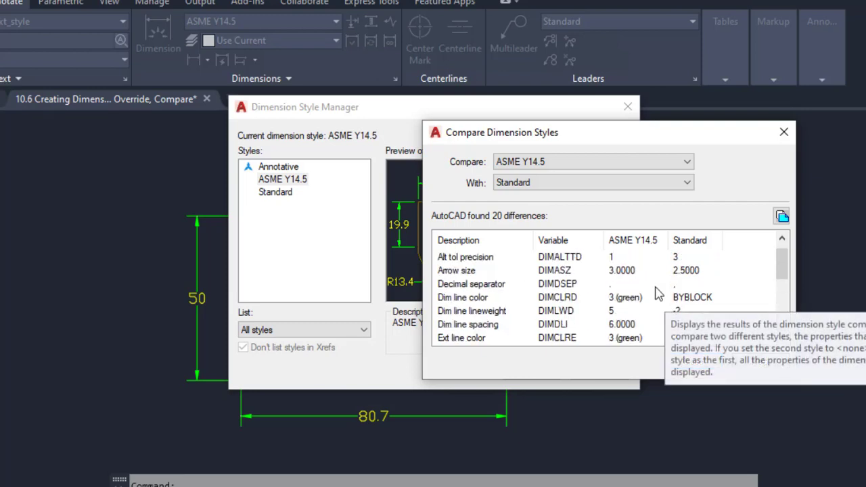
- Copy the dimension style comparison results to the clipboard and return to the drawing
{"action": "left_click", "coordinate": [781, 216]}
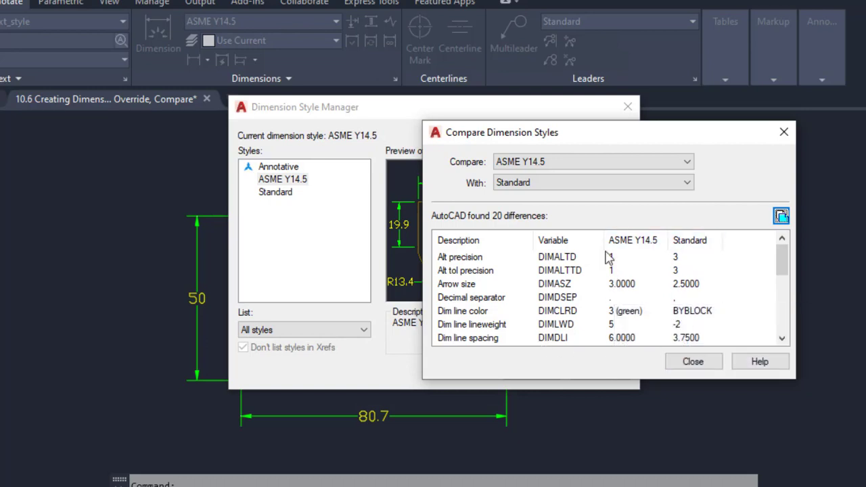
{"action": "left_click", "coordinate": [700, 361]}
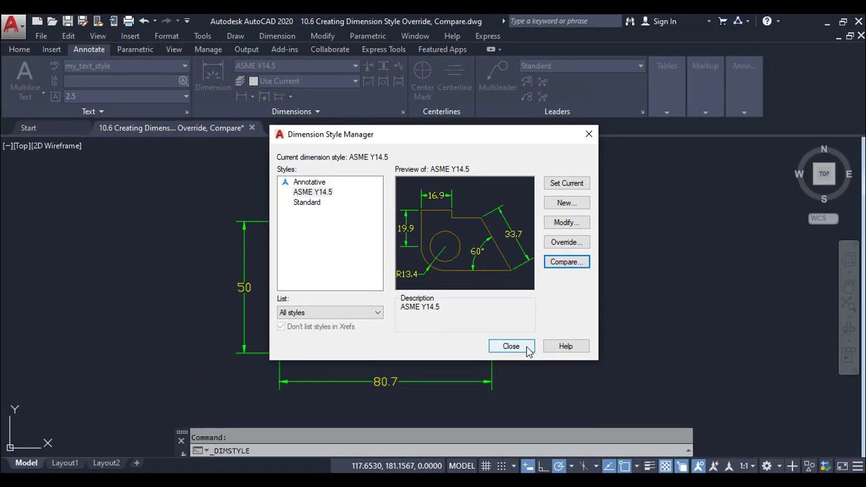
{"action": "left_click", "coordinate": [527, 347]}
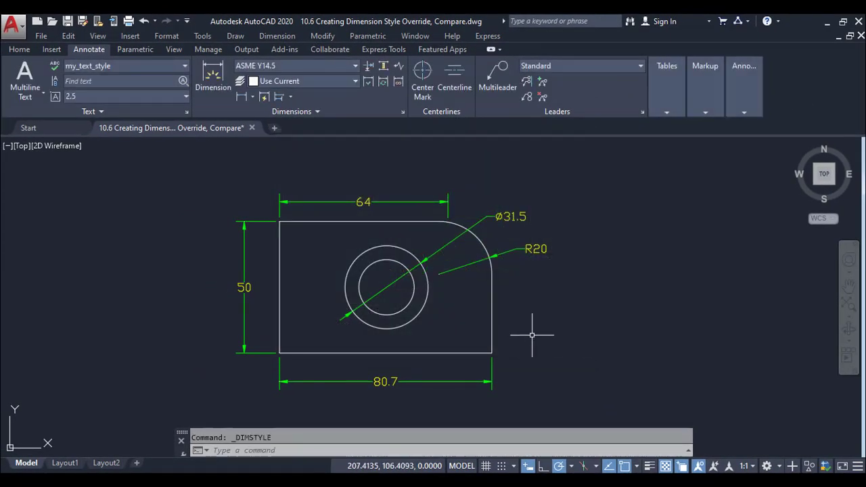